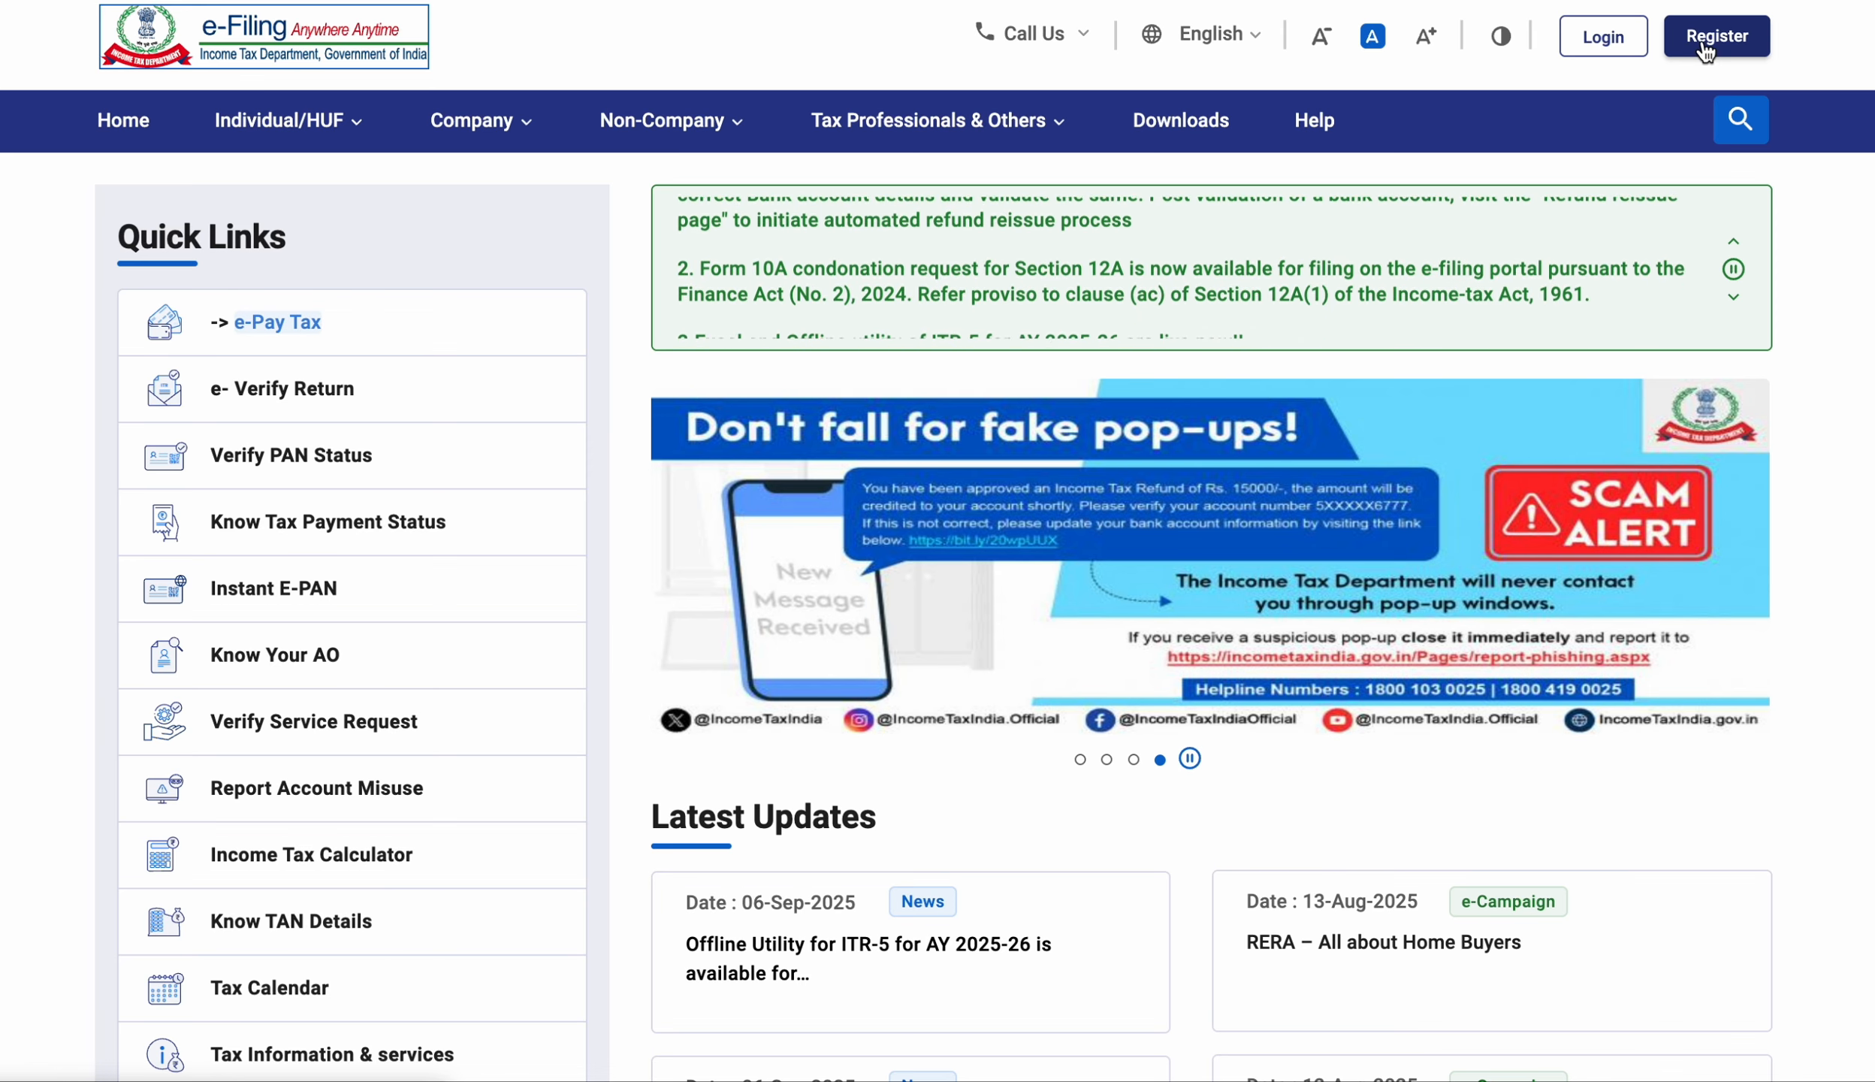
Look through the new account registration page, then return to the e-Filing home page.
left_click(1704, 49)
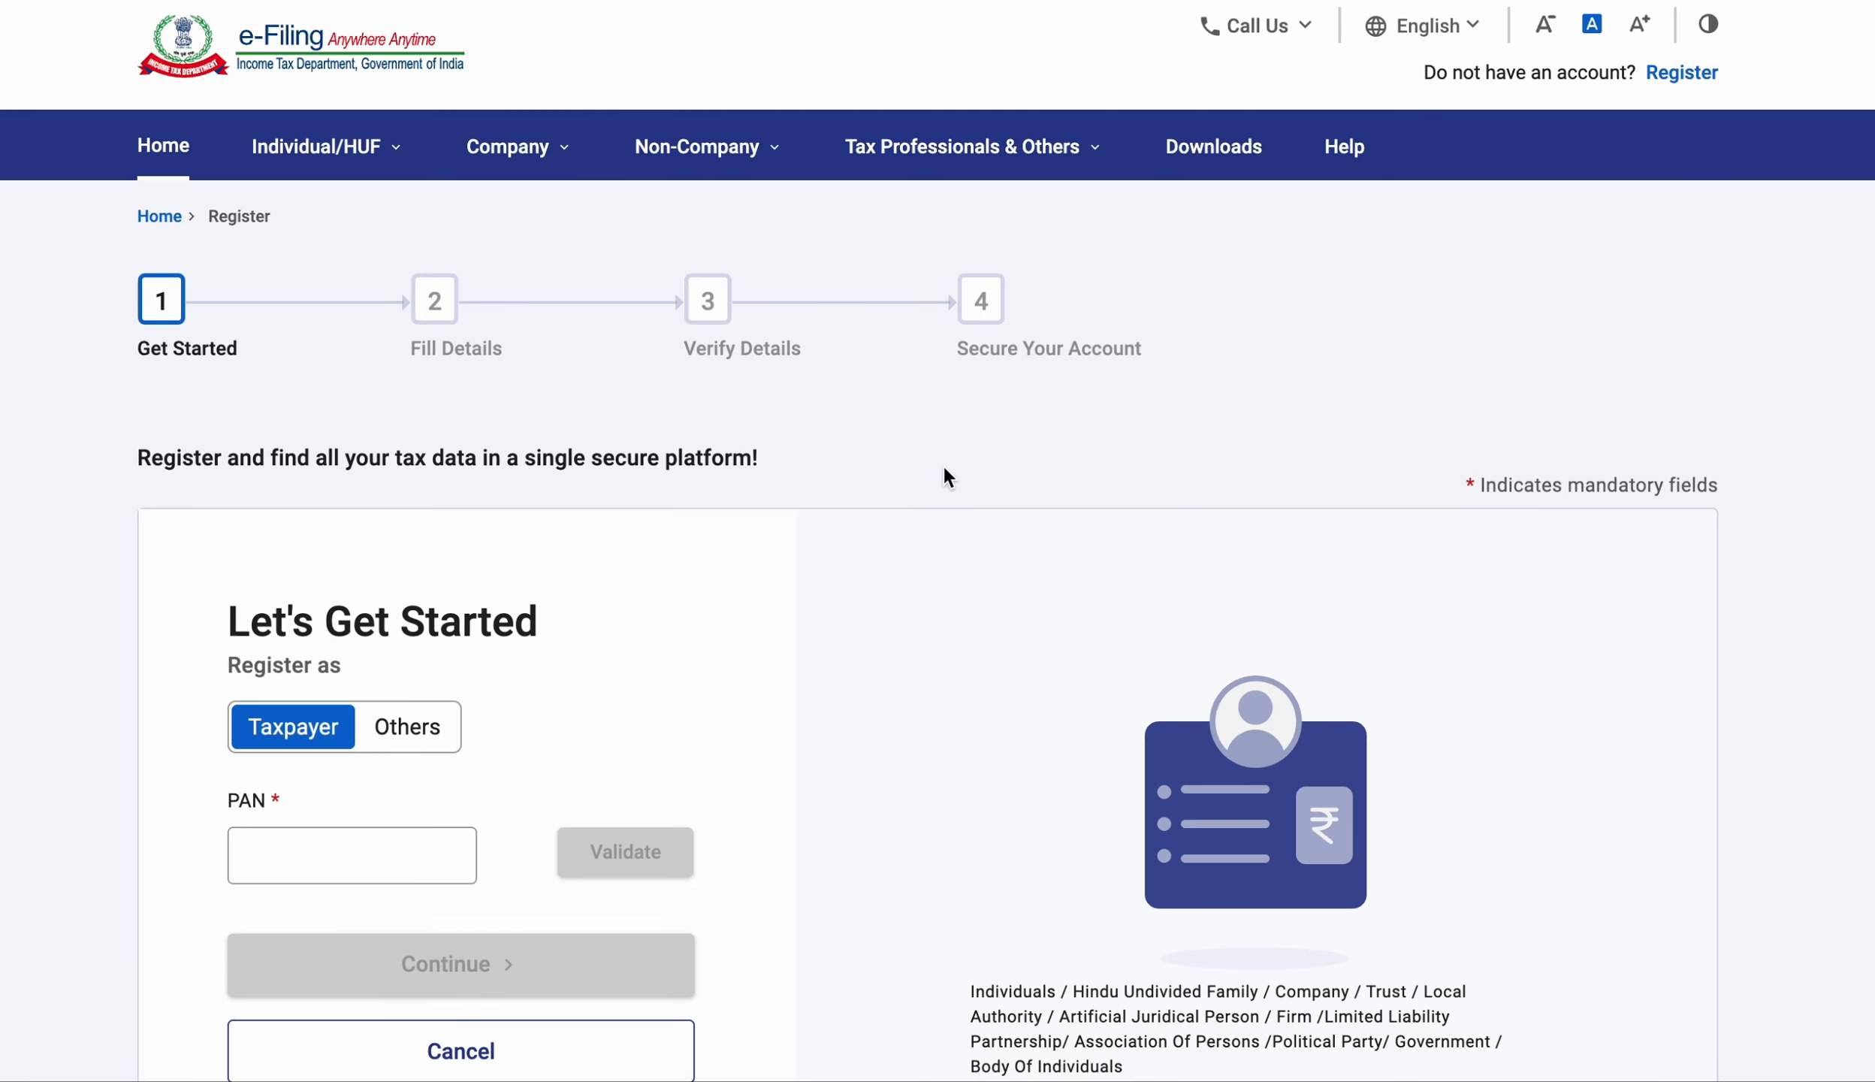
scroll(943, 467, "down", 1)
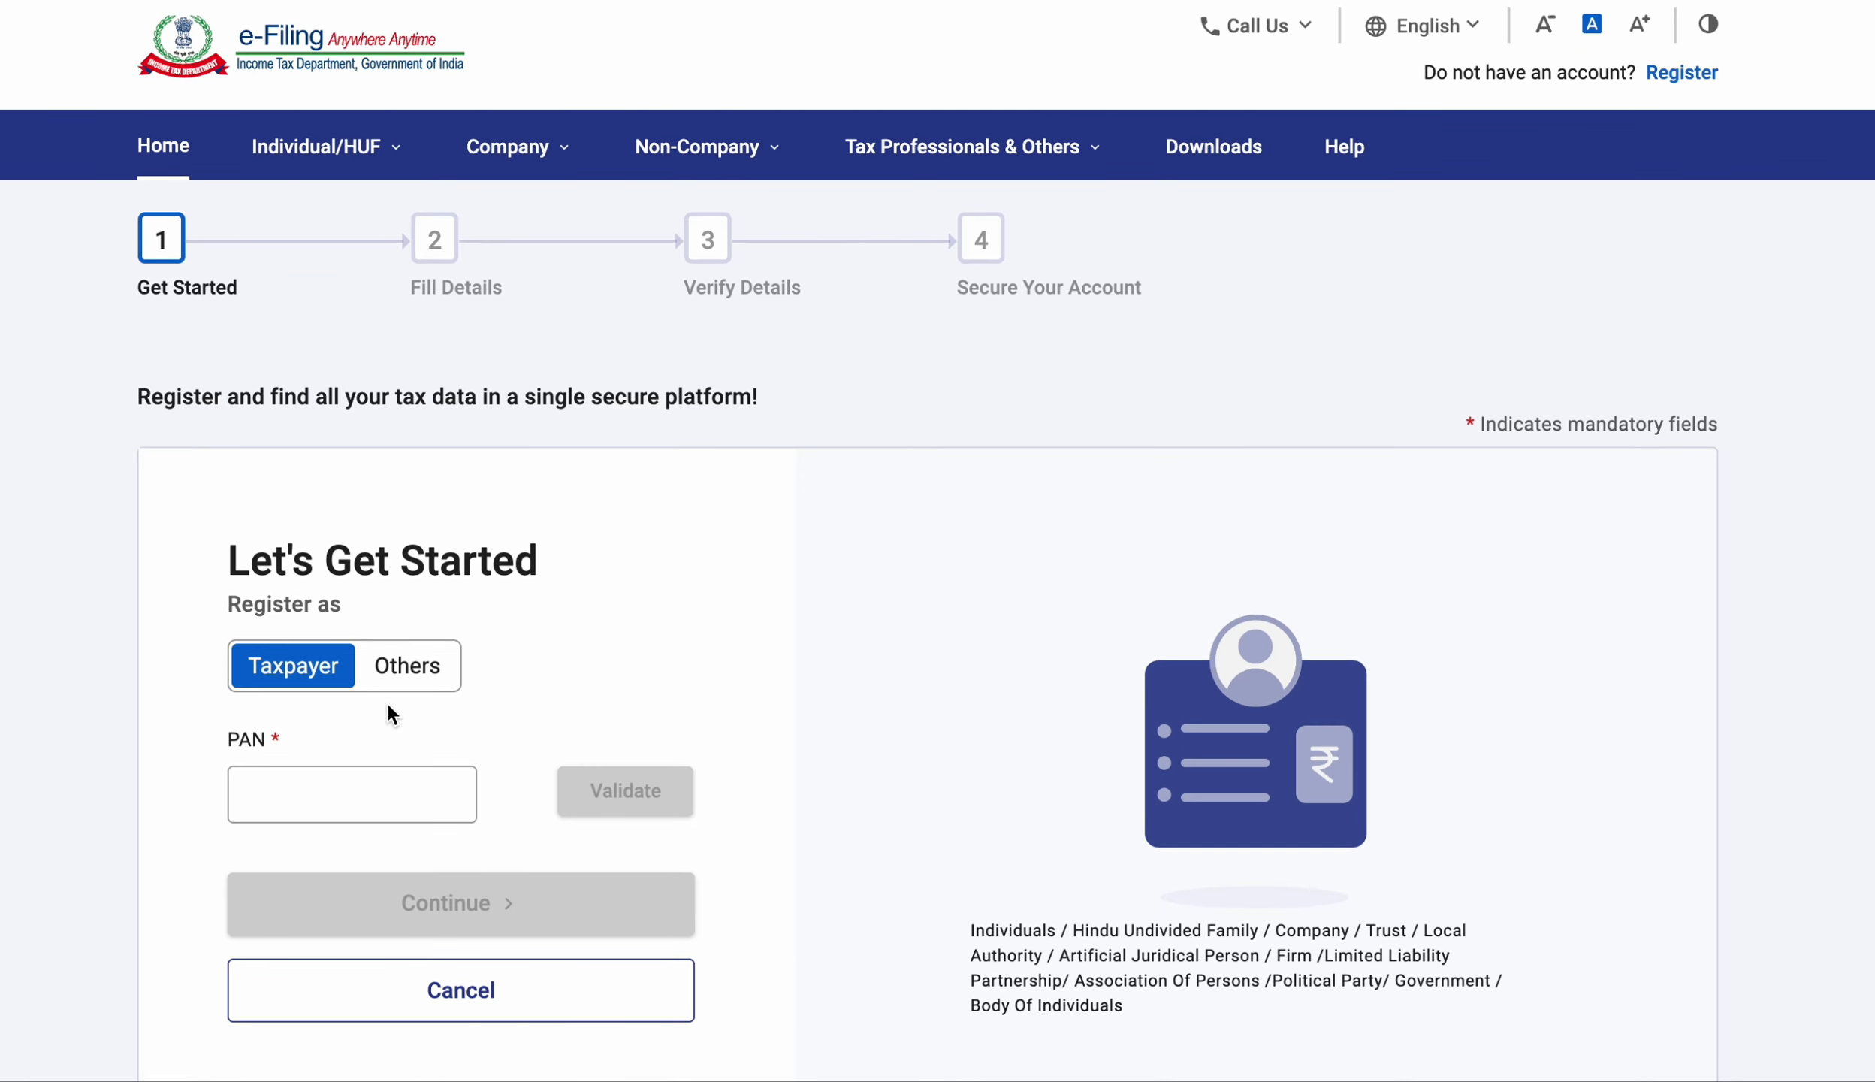
scroll(453, 627, "up", 1)
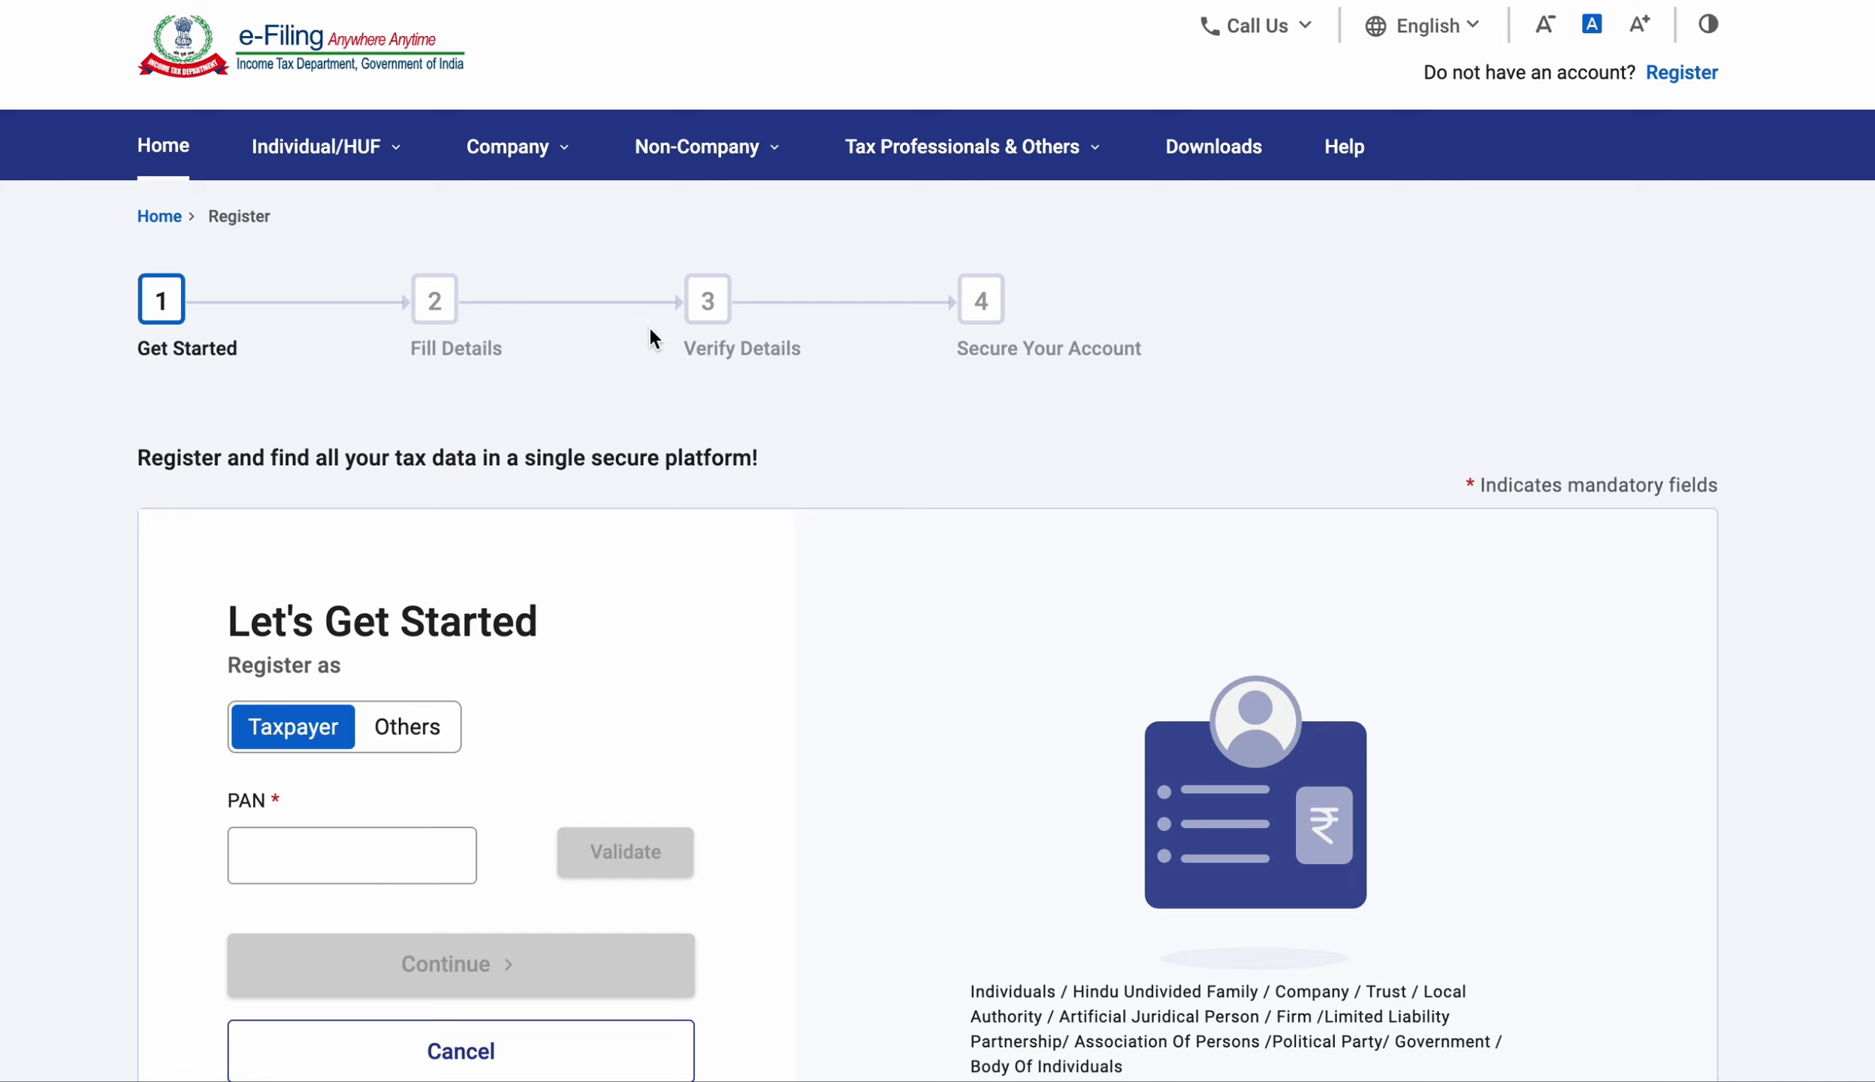
scroll(742, 331, "down", 1)
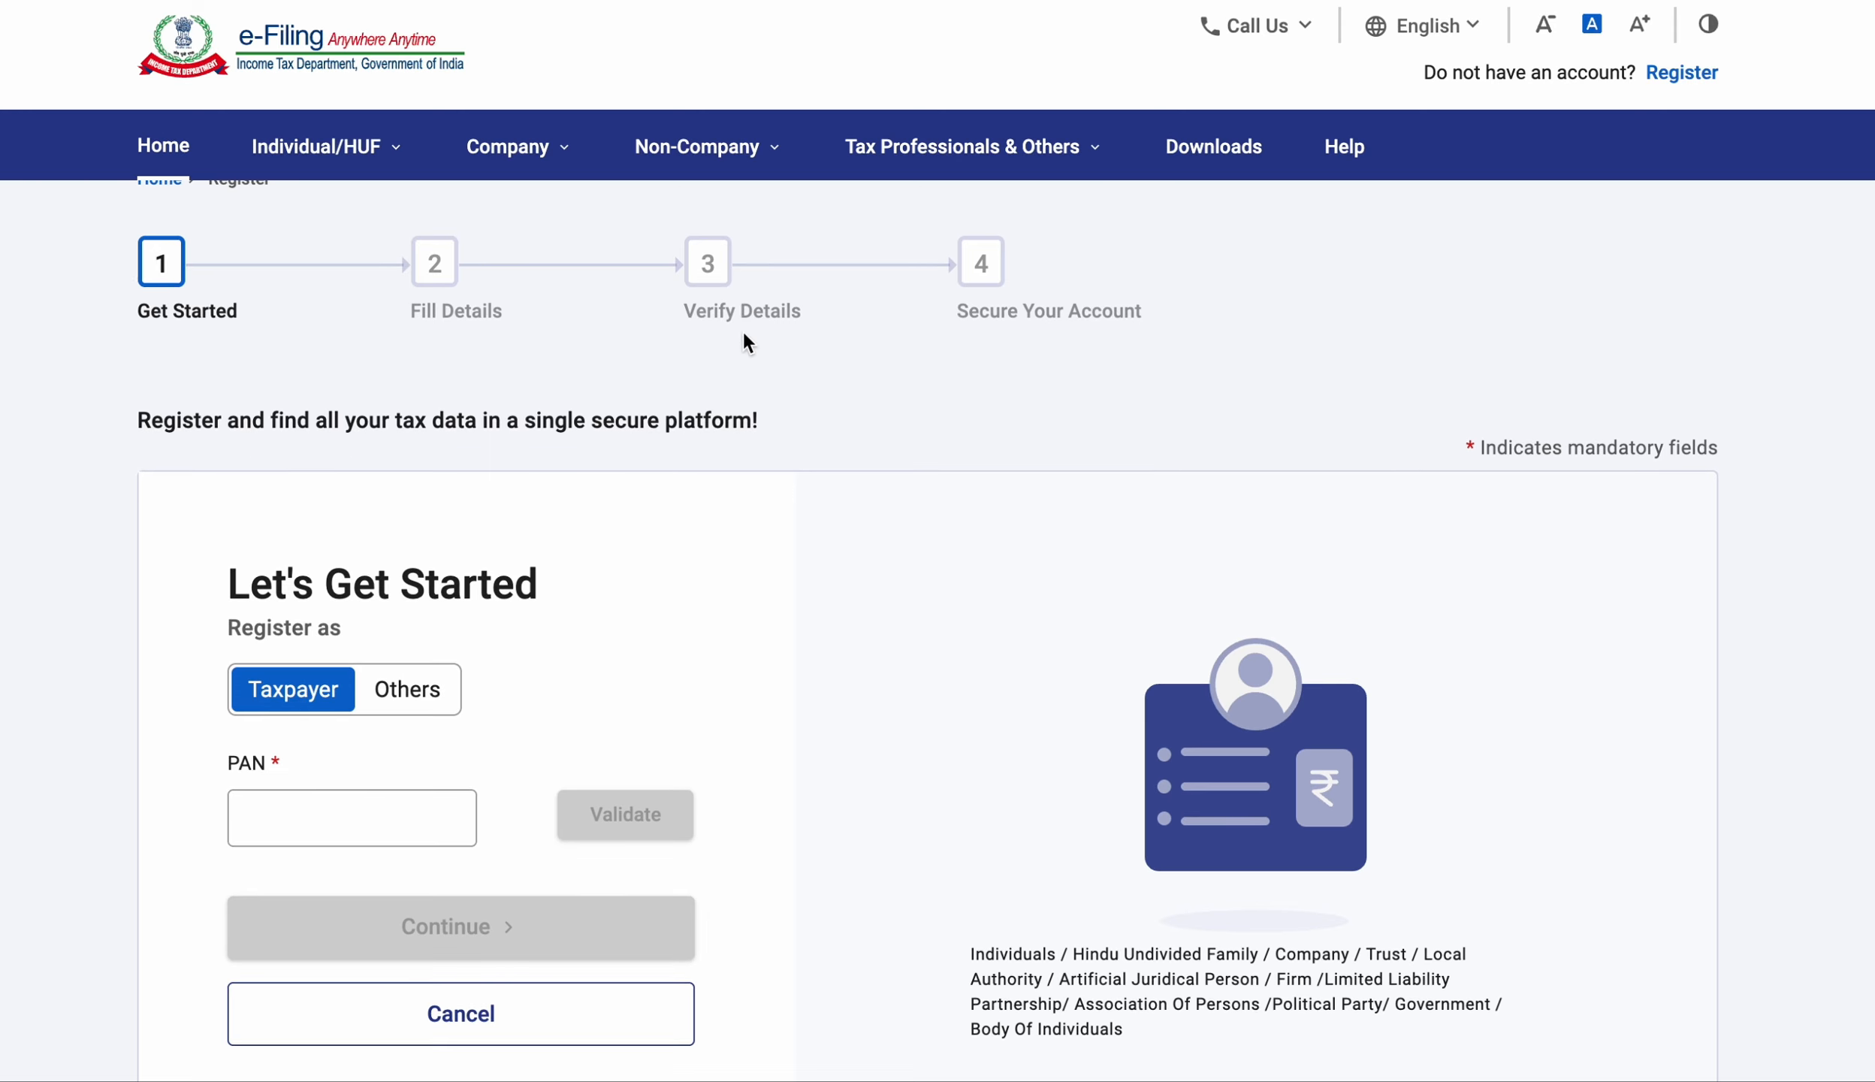
scroll(743, 332, "up", 1)
scroll(1036, 368, "down", 1)
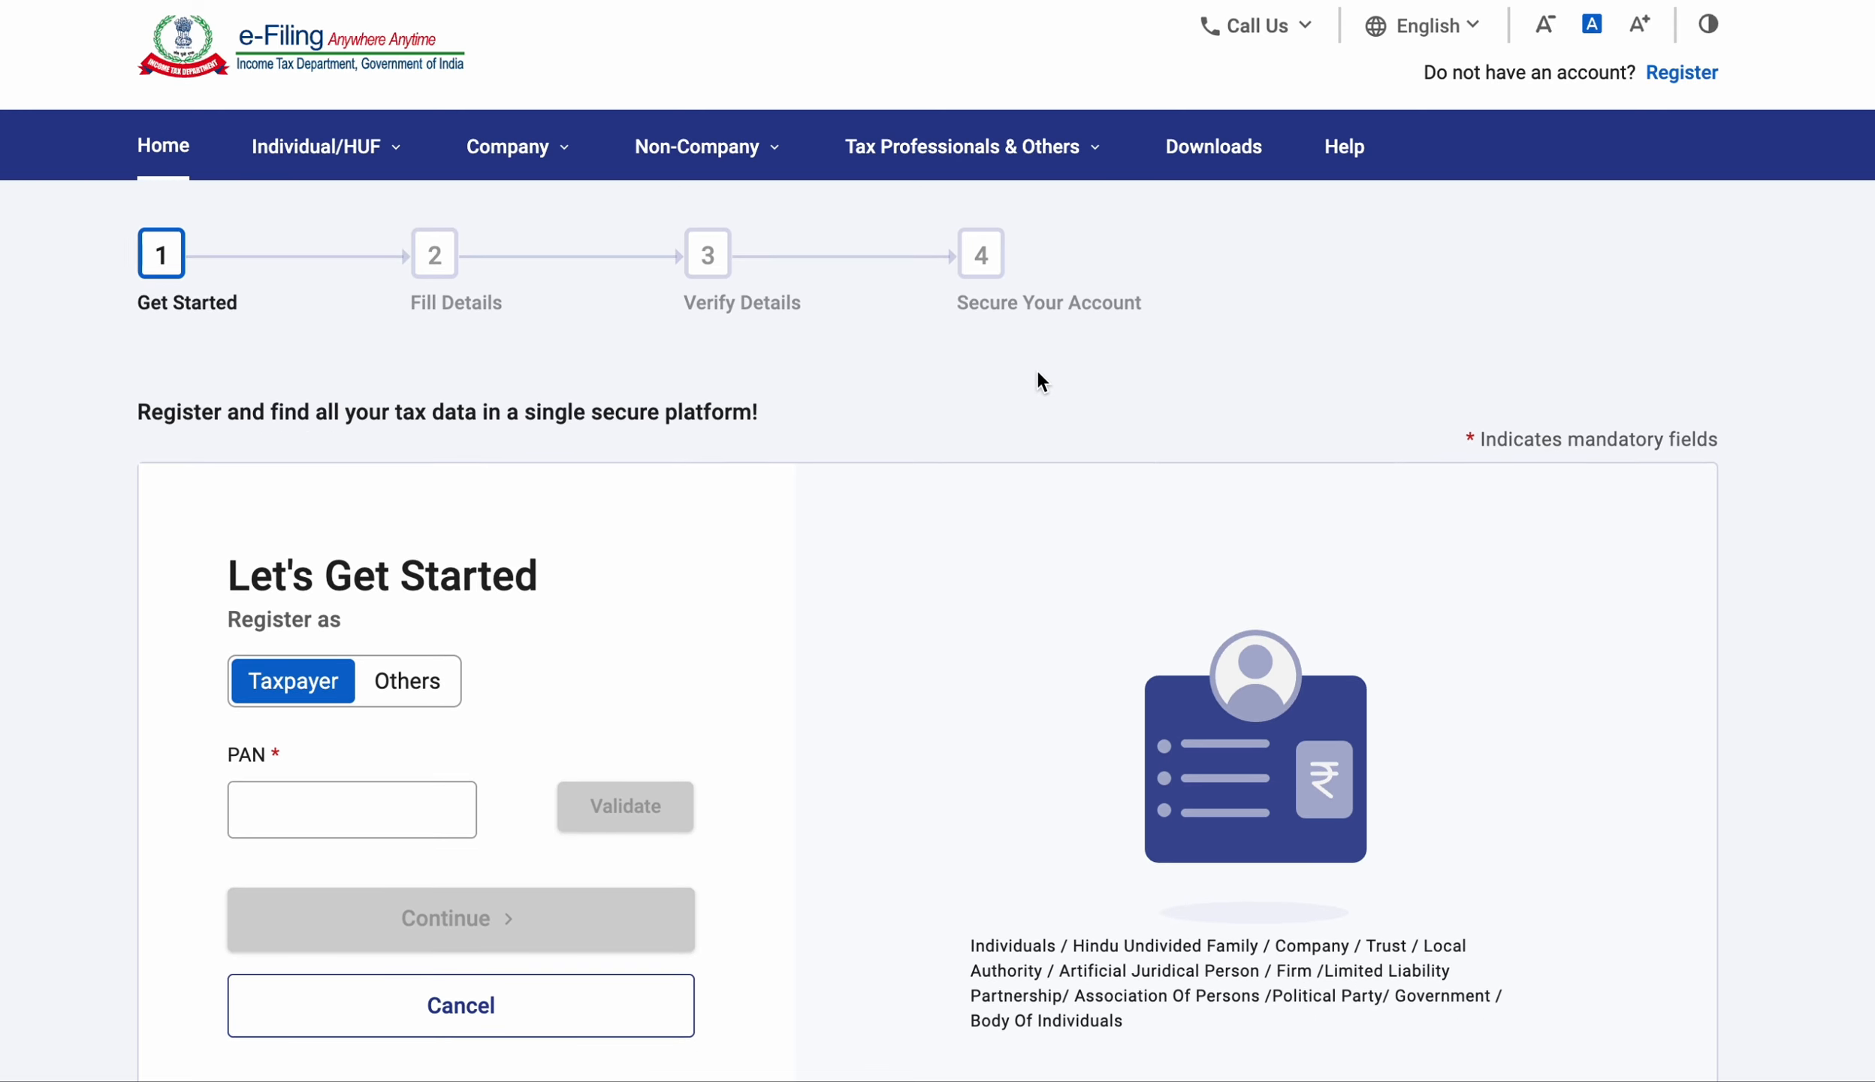
scroll(1036, 368, "up", 1)
scroll(1037, 372, "down", 1)
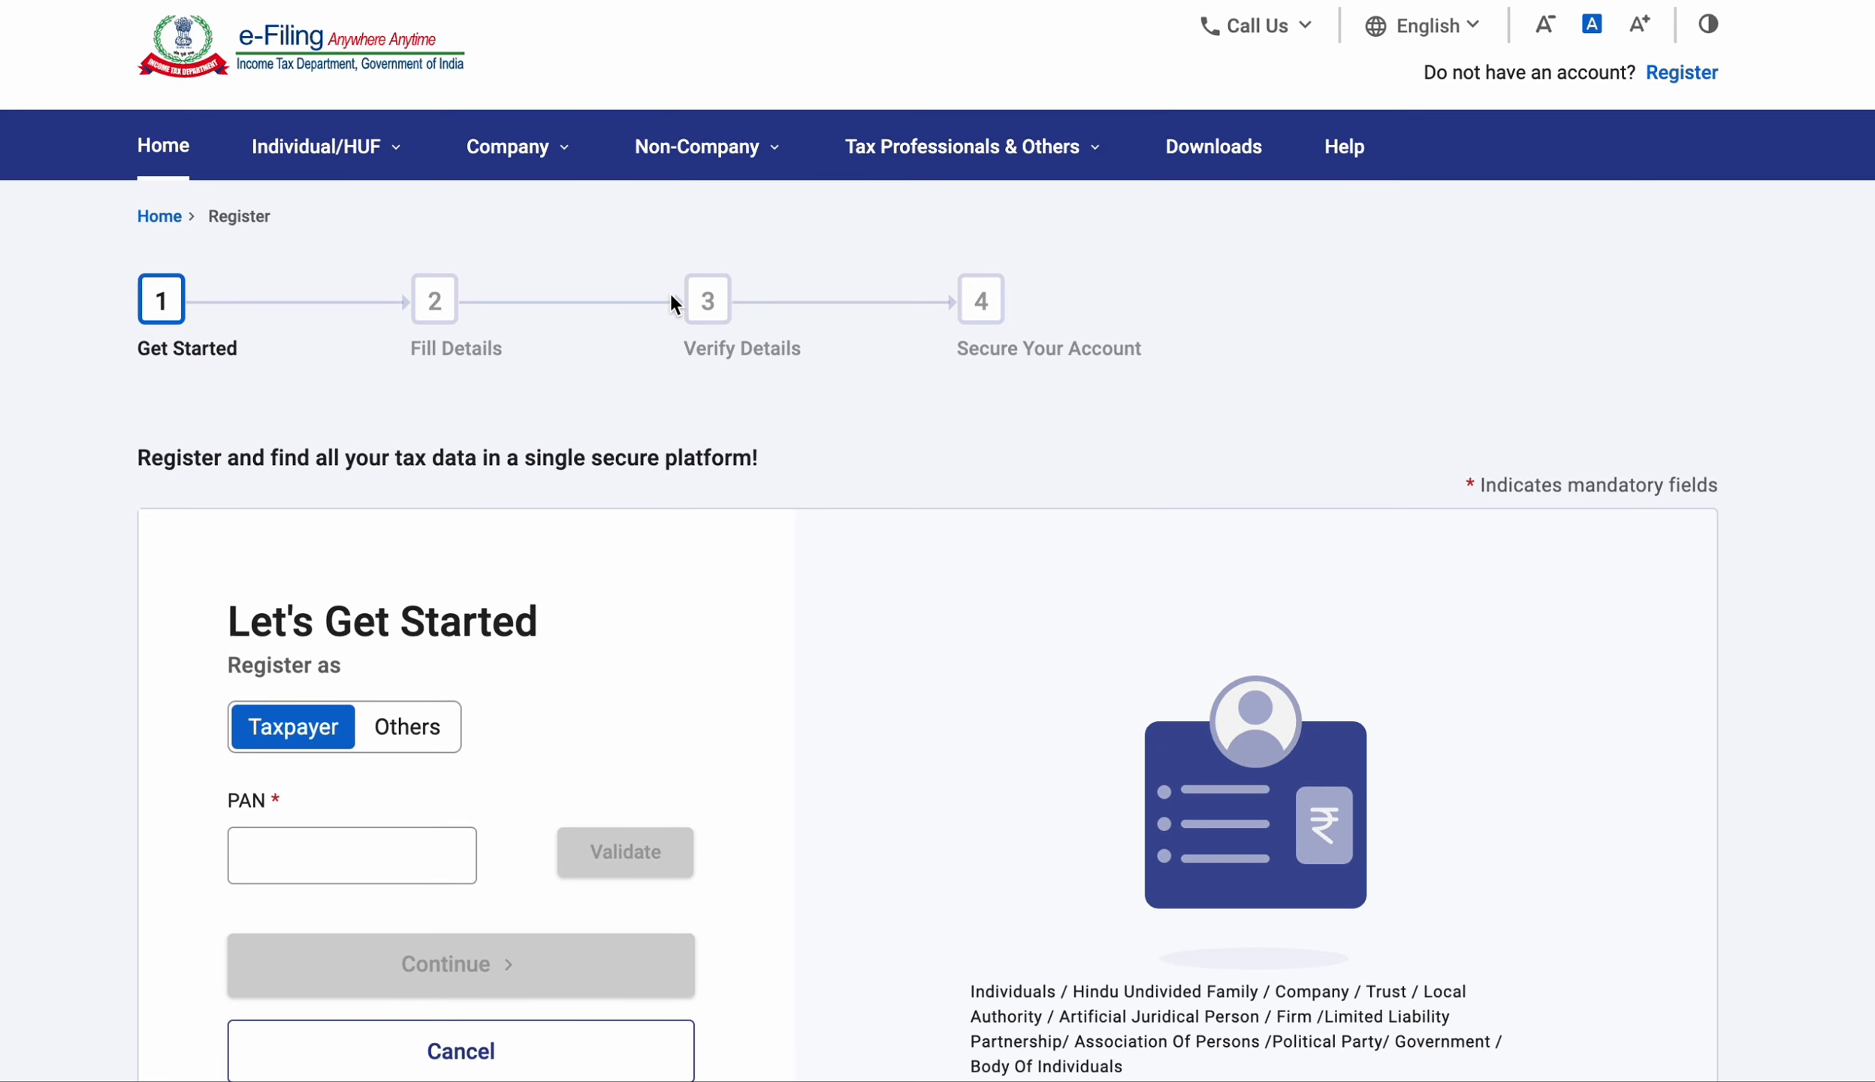
left_click(154, 151)
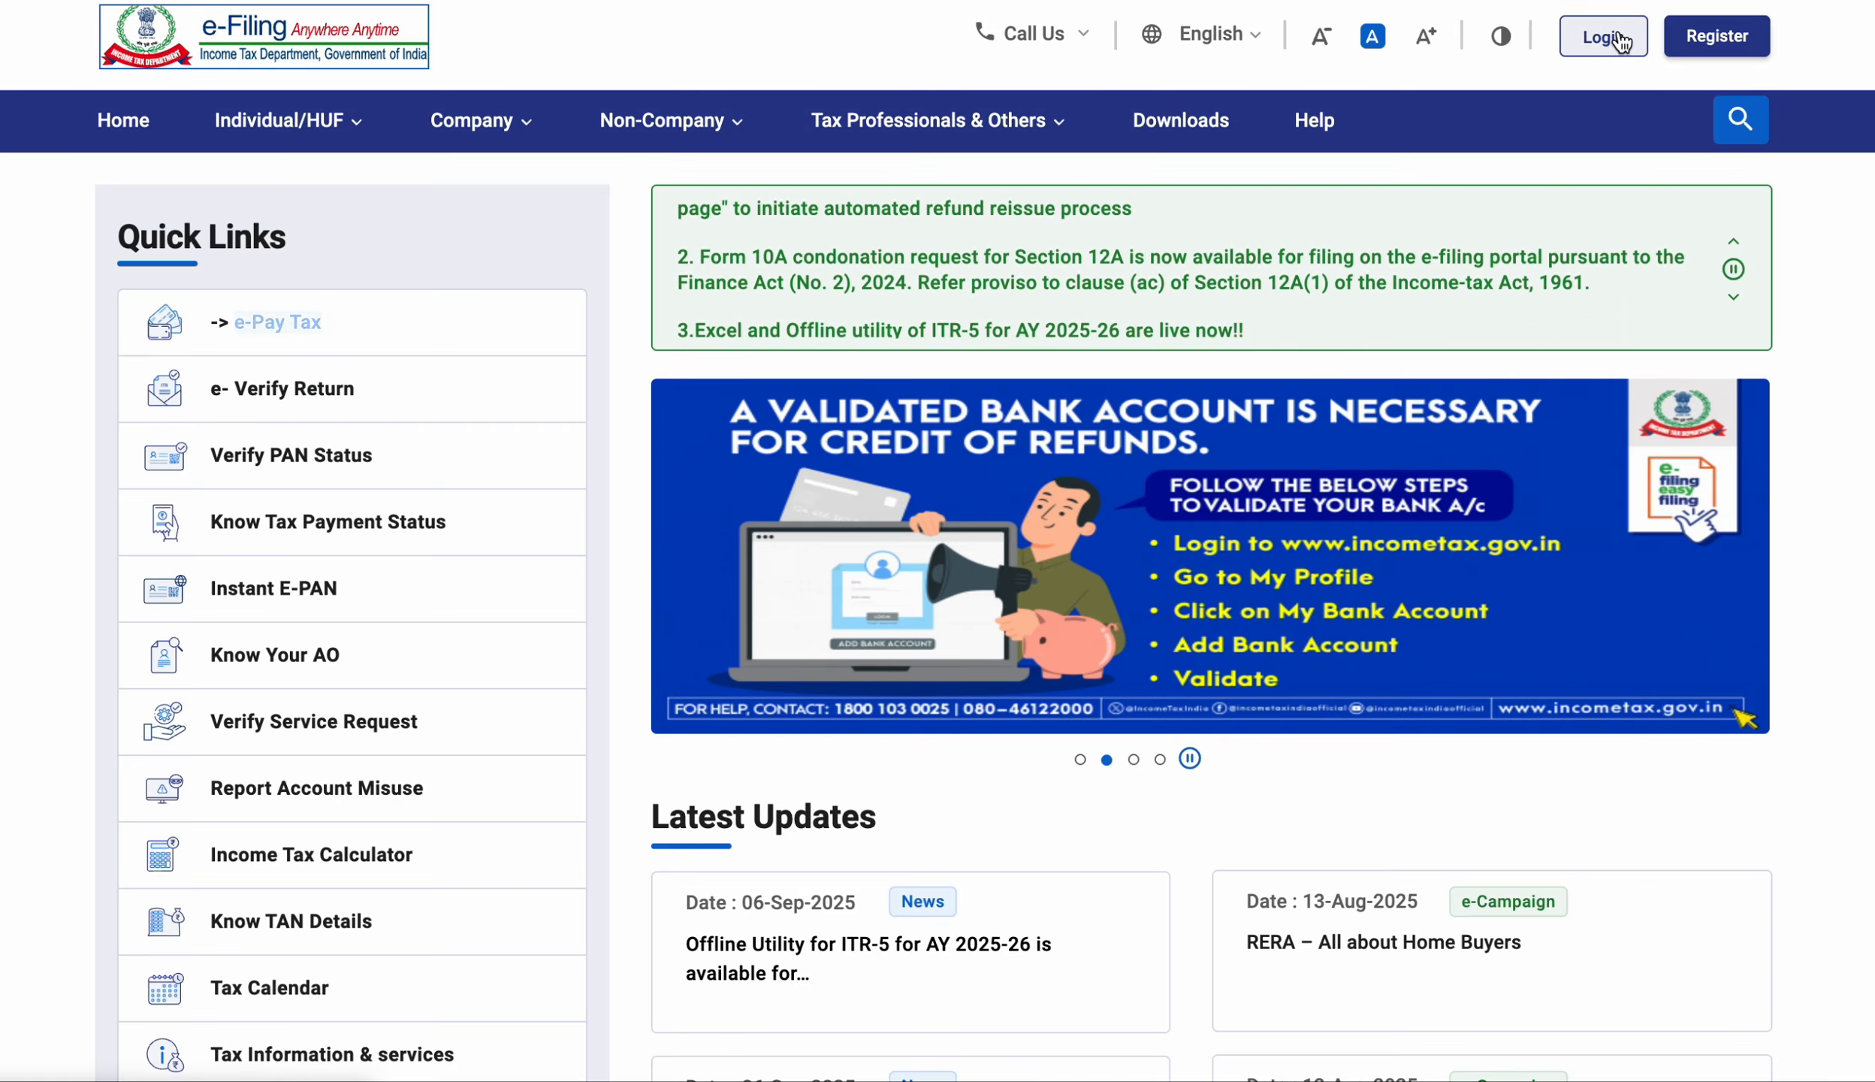
On the login page, enter the taxpayer's PAN as the user ID, correcting typing mistakes.
left_click(1618, 38)
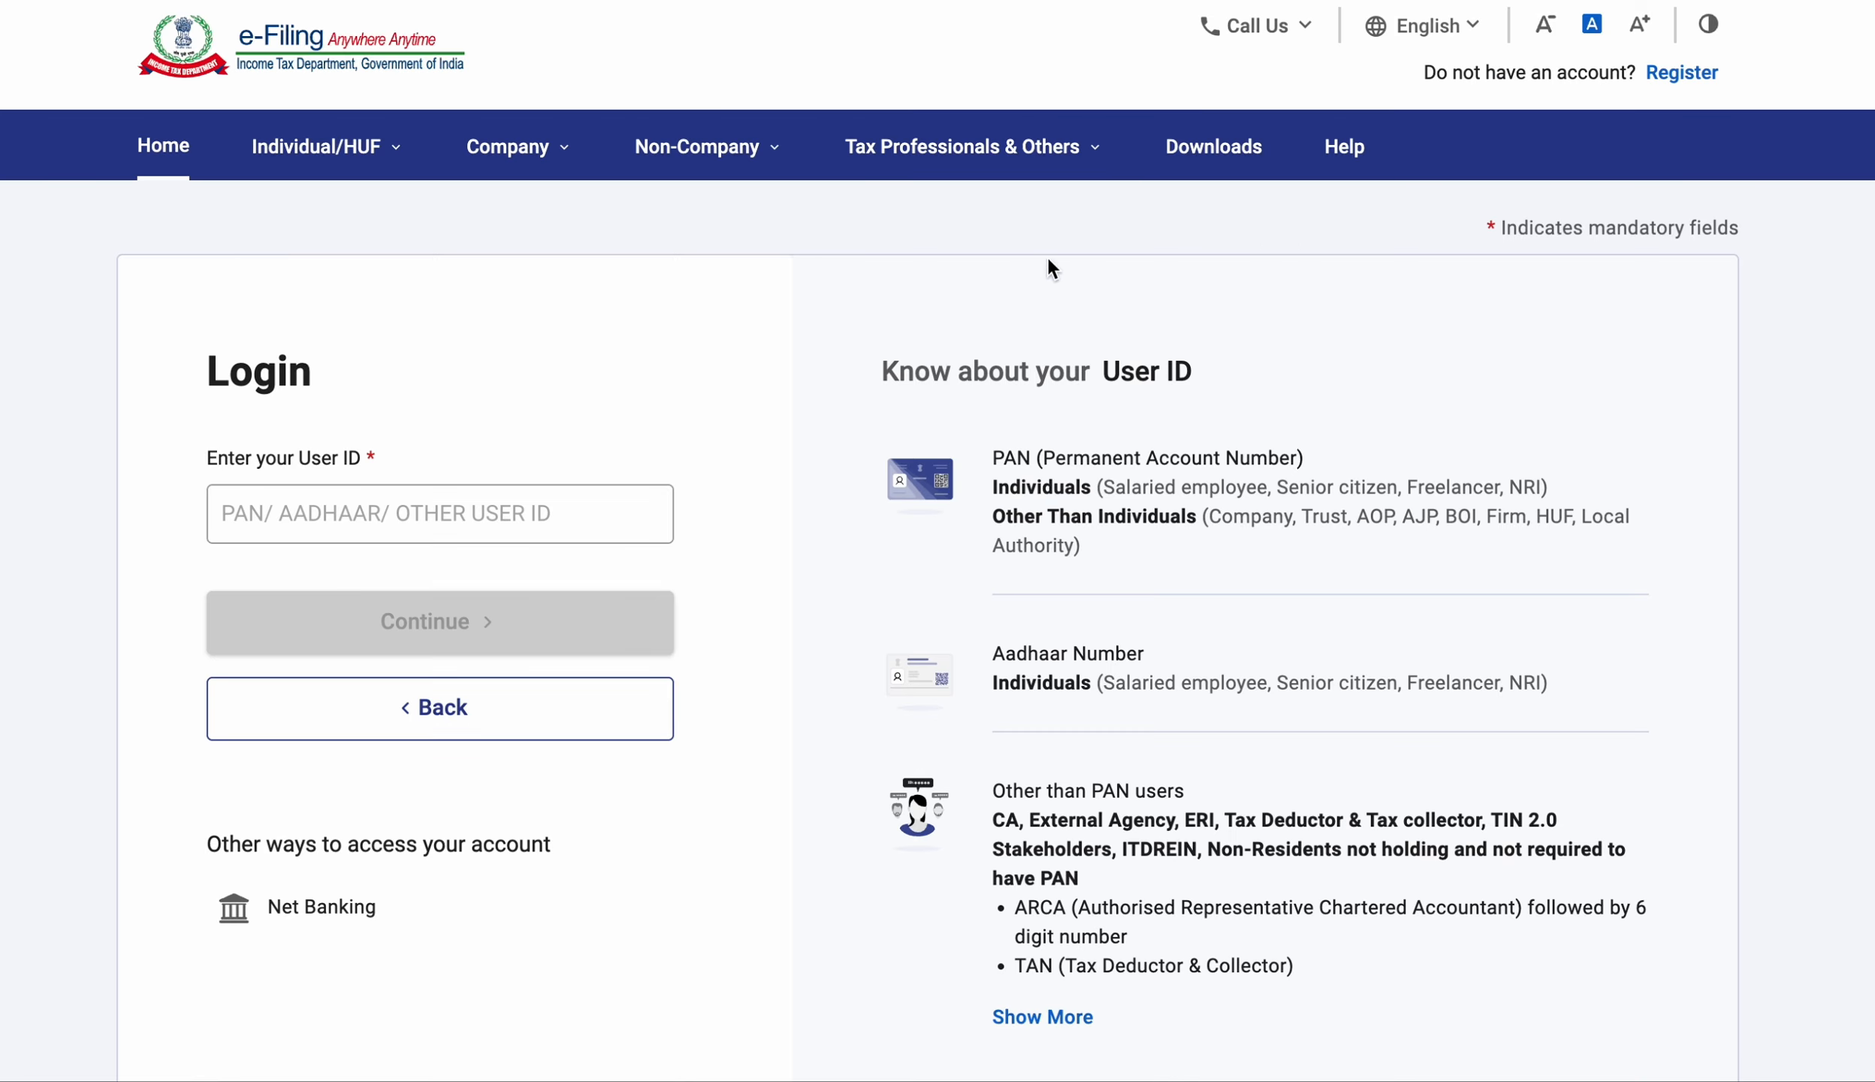
left_click(318, 519)
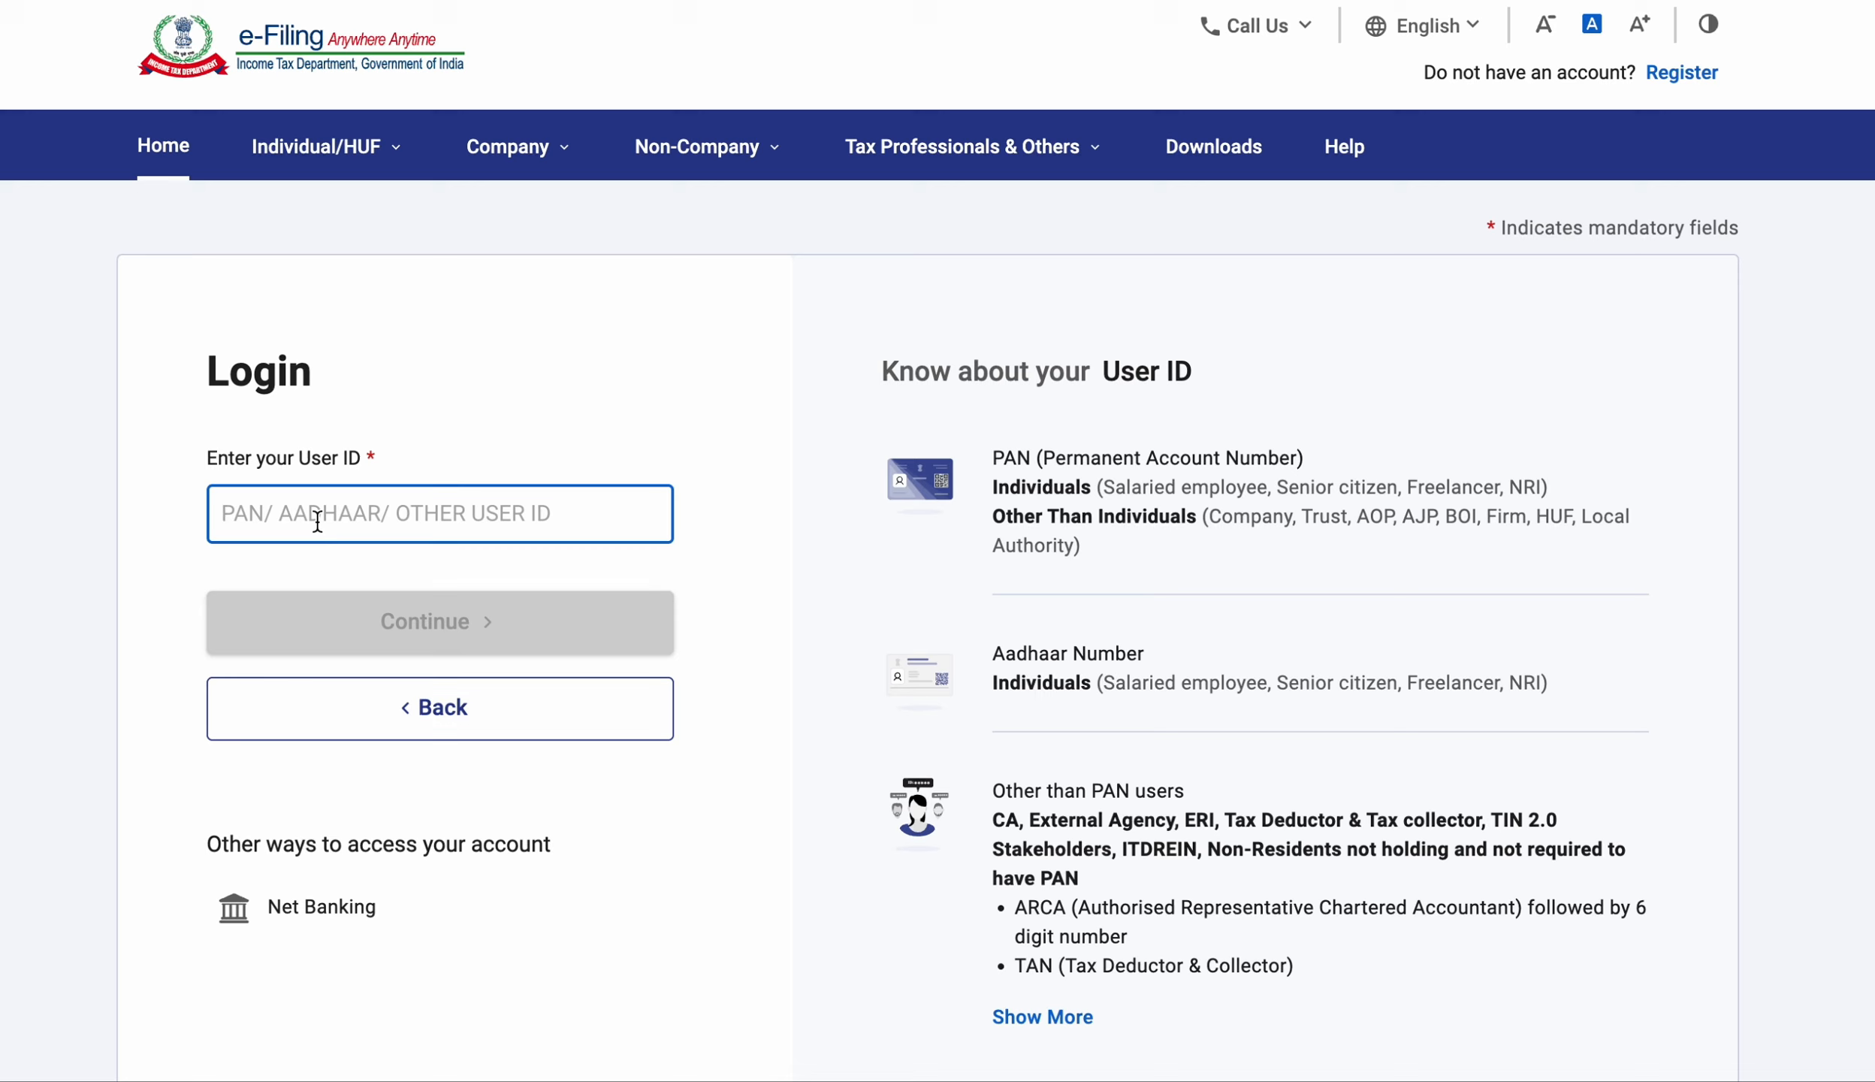
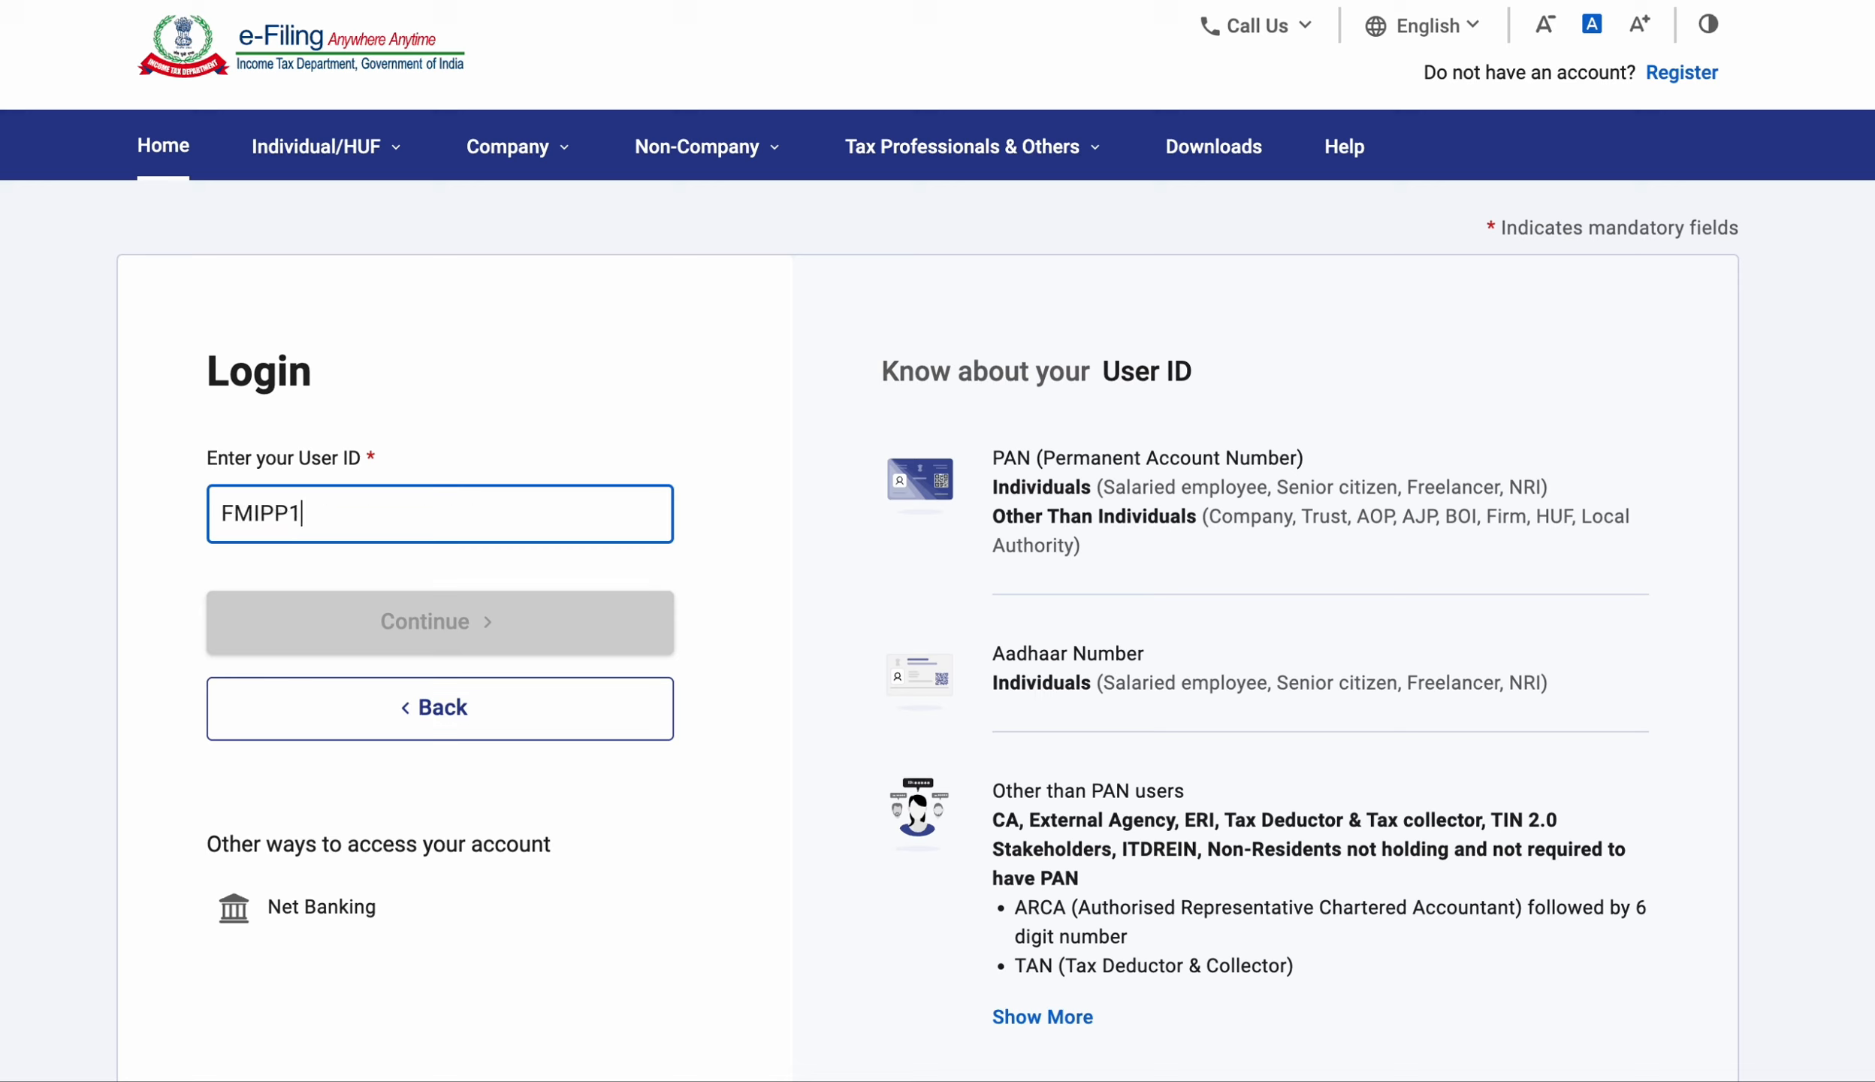
key("ctrl+a")
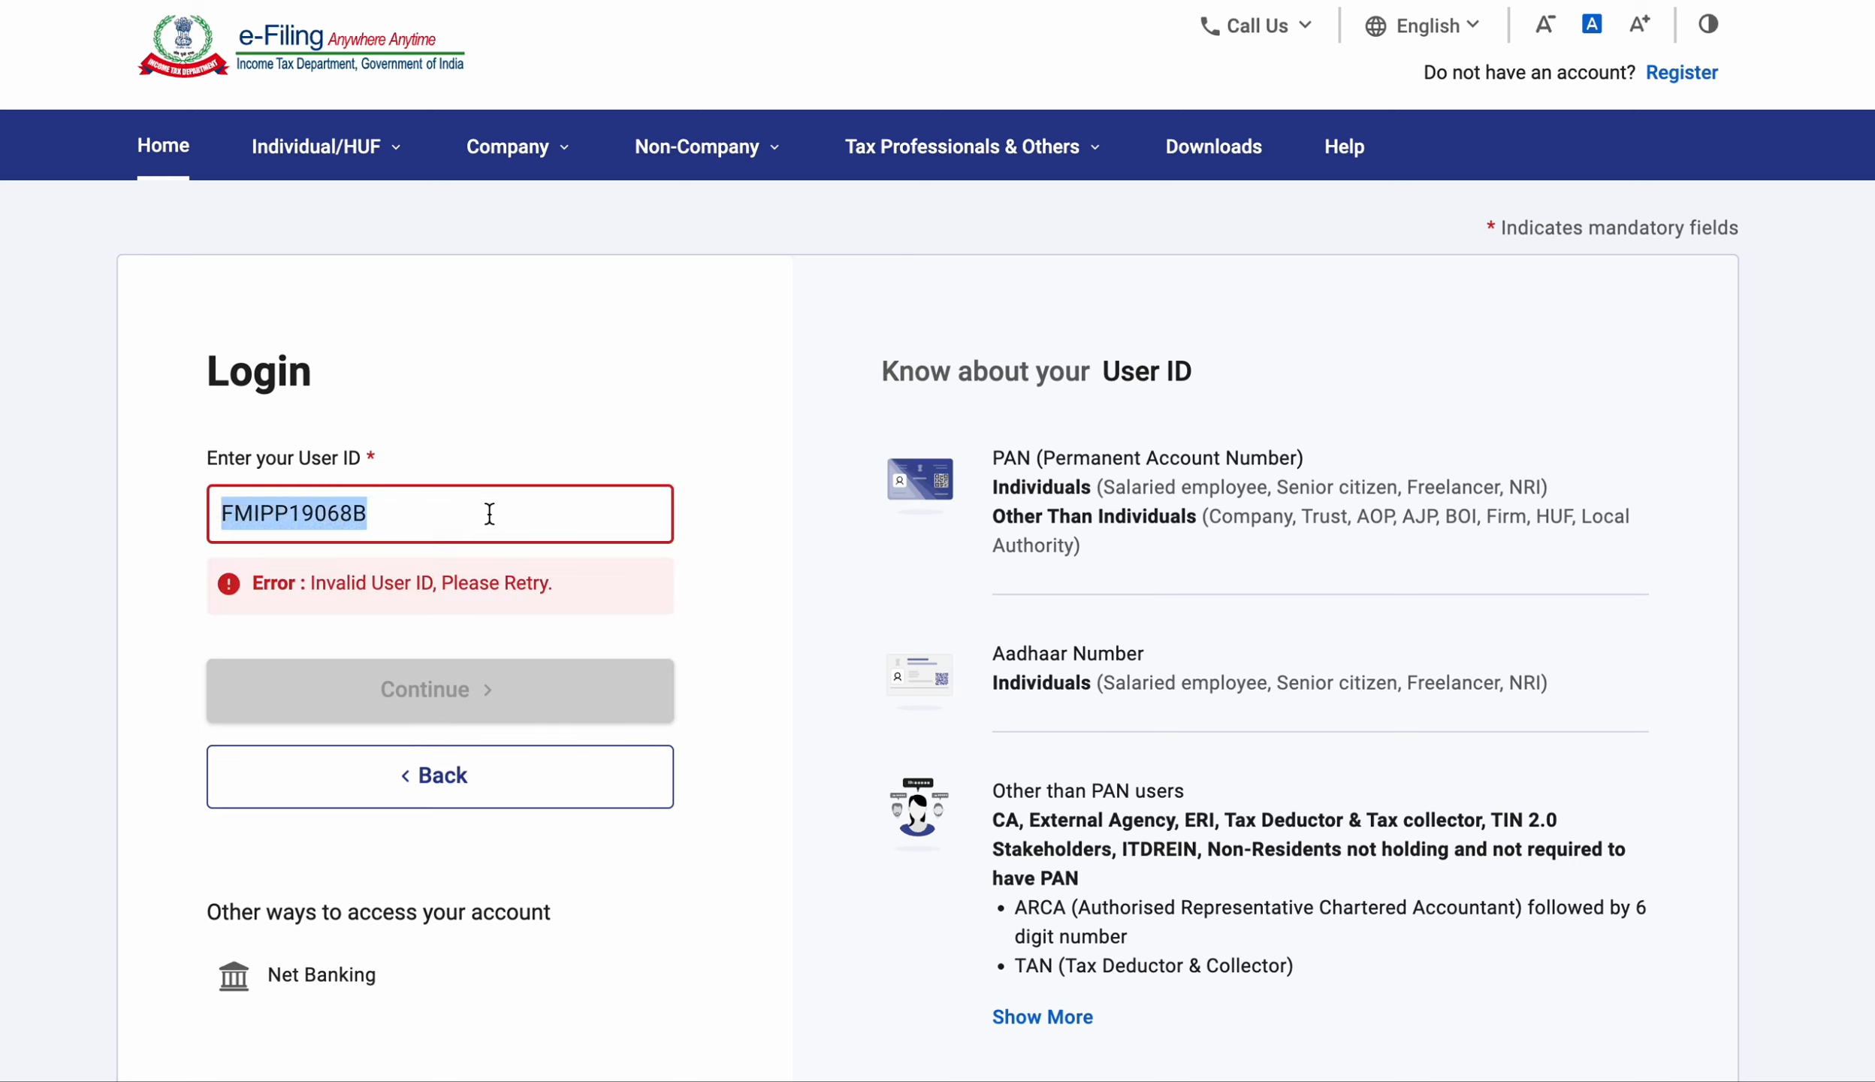
key("BackSpace")
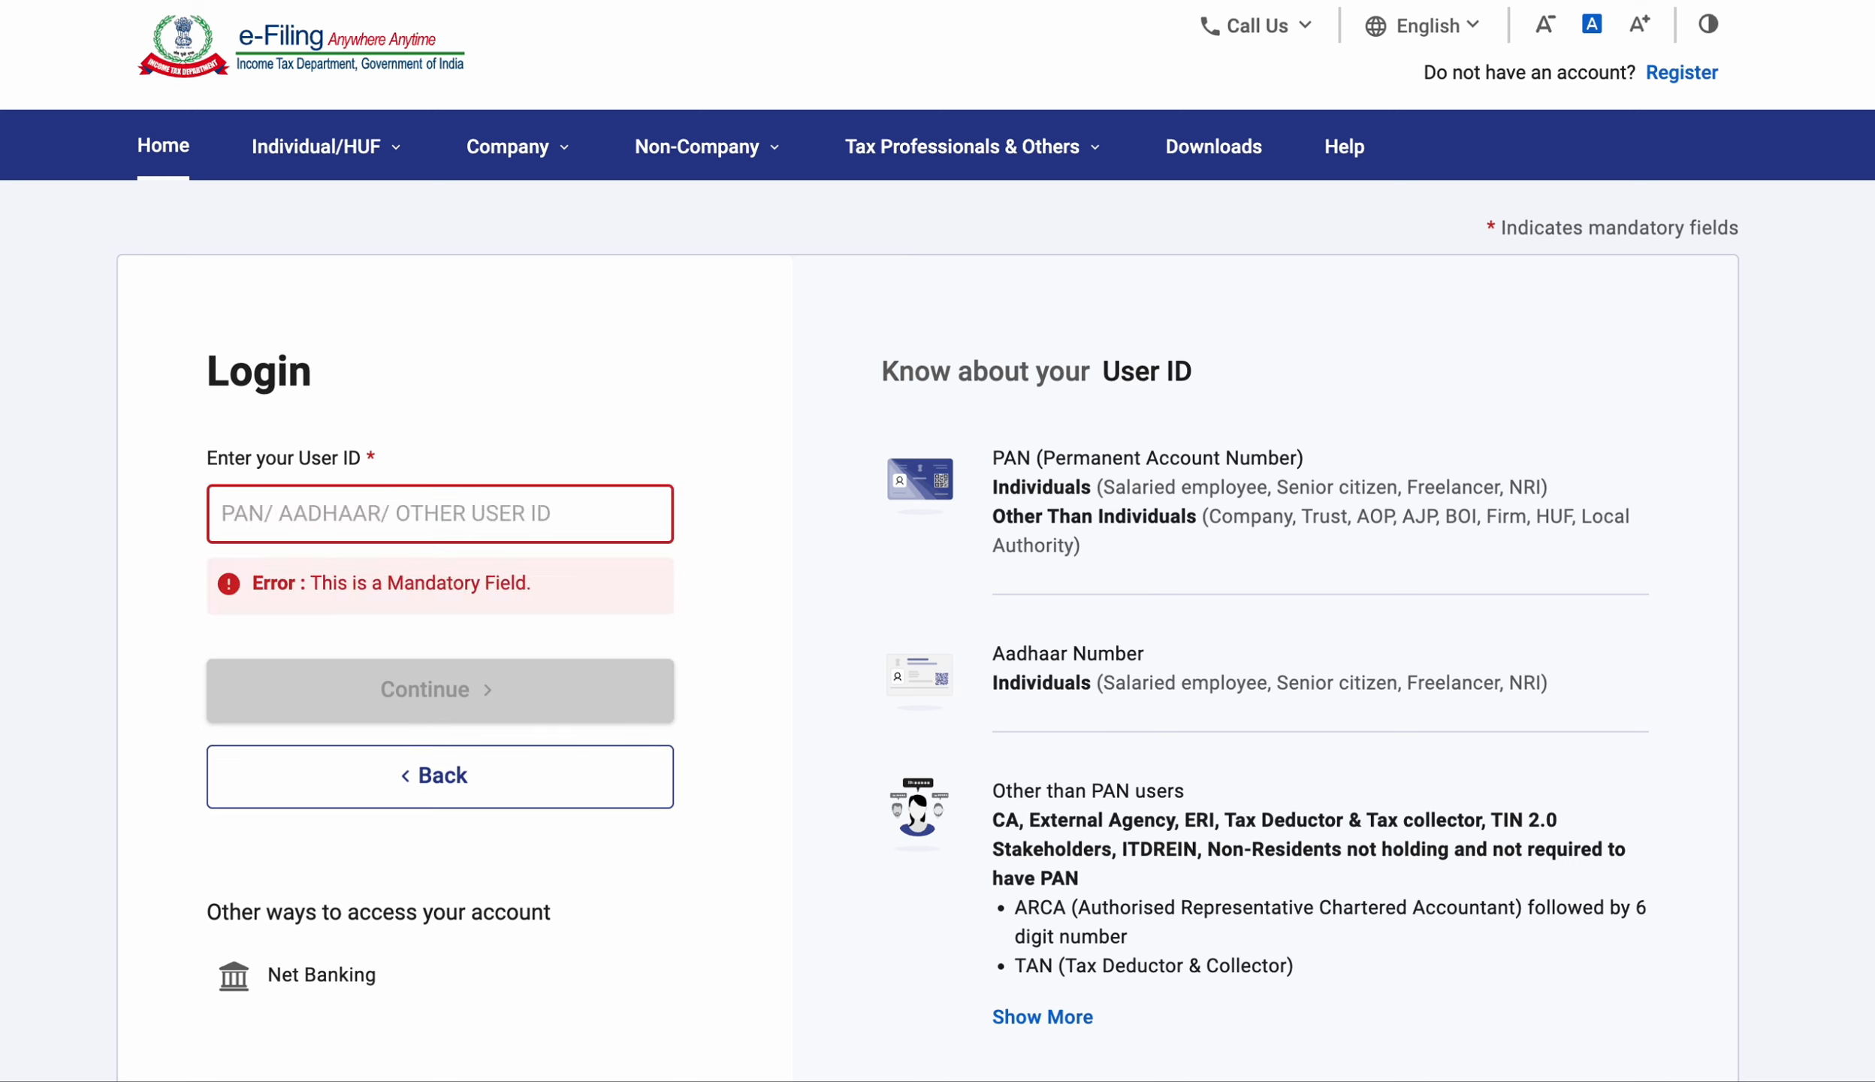
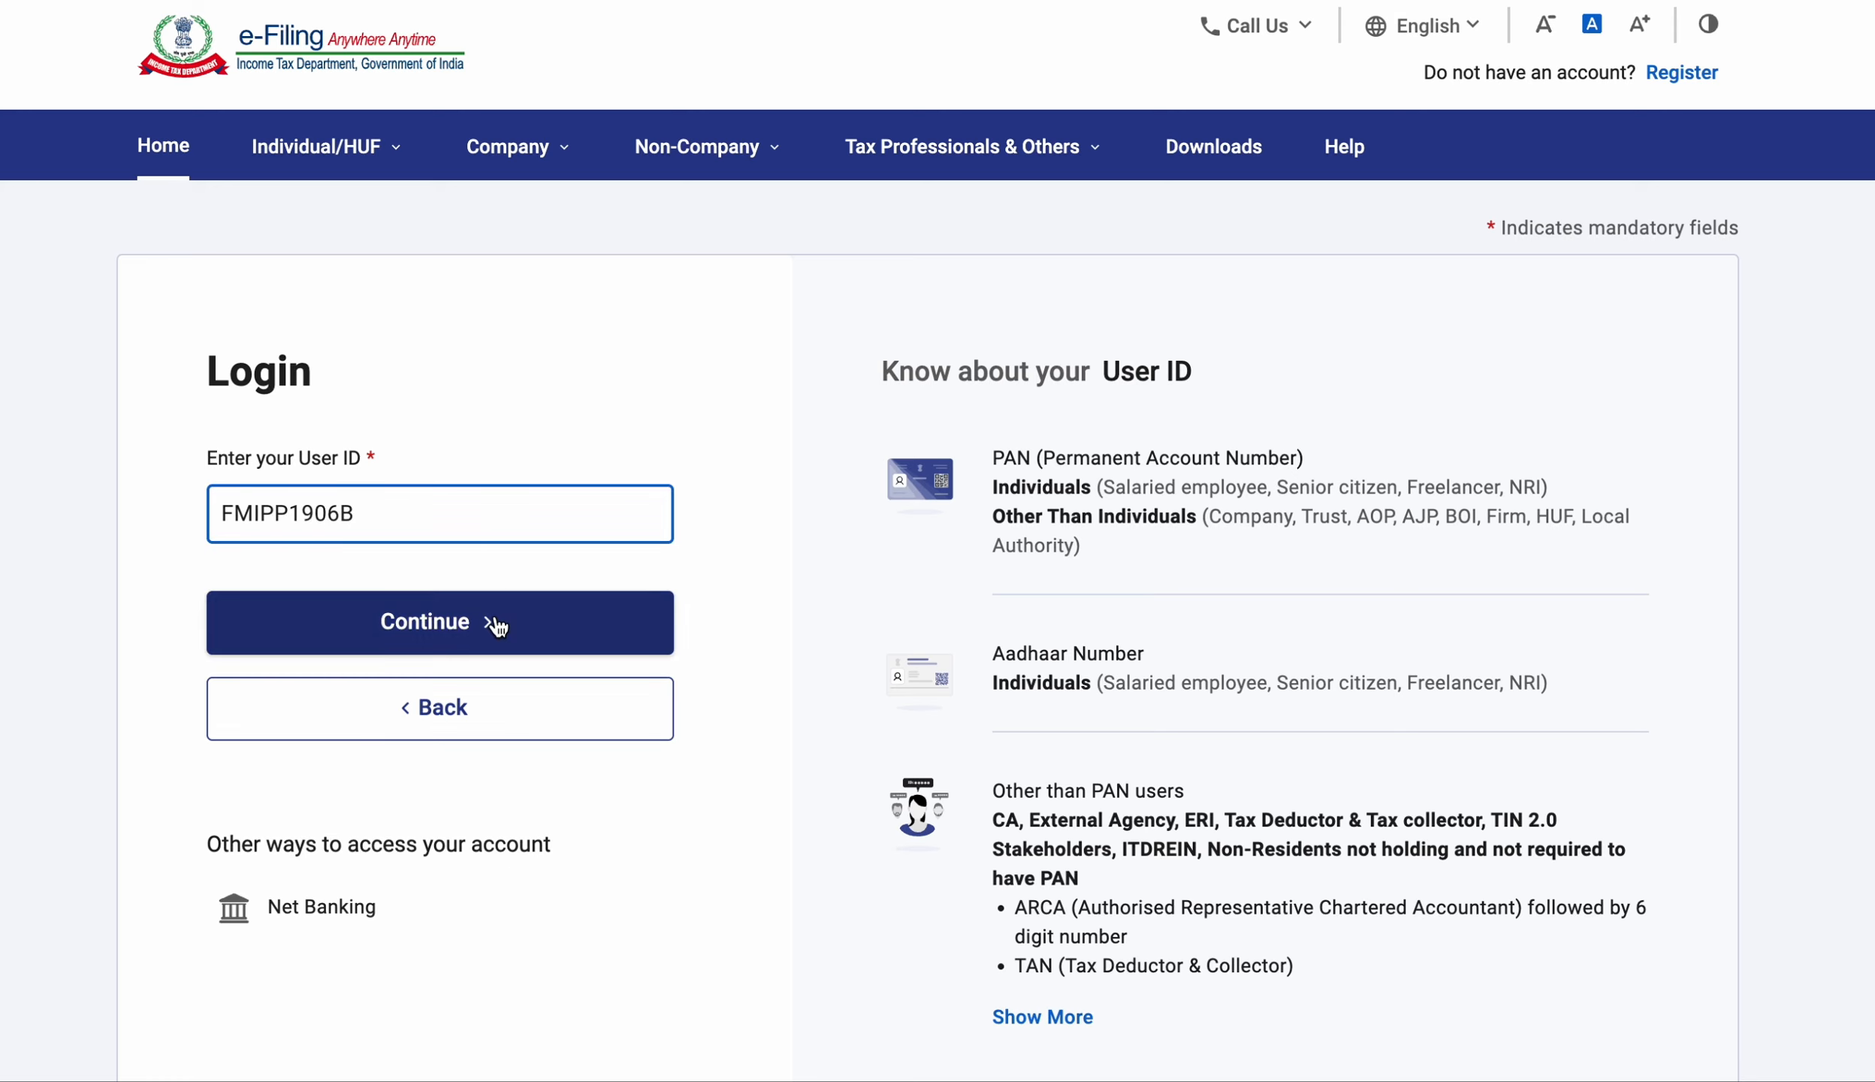
Submit the user ID, confirm the secure access message, enter the account password and log in.
left_click(495, 623)
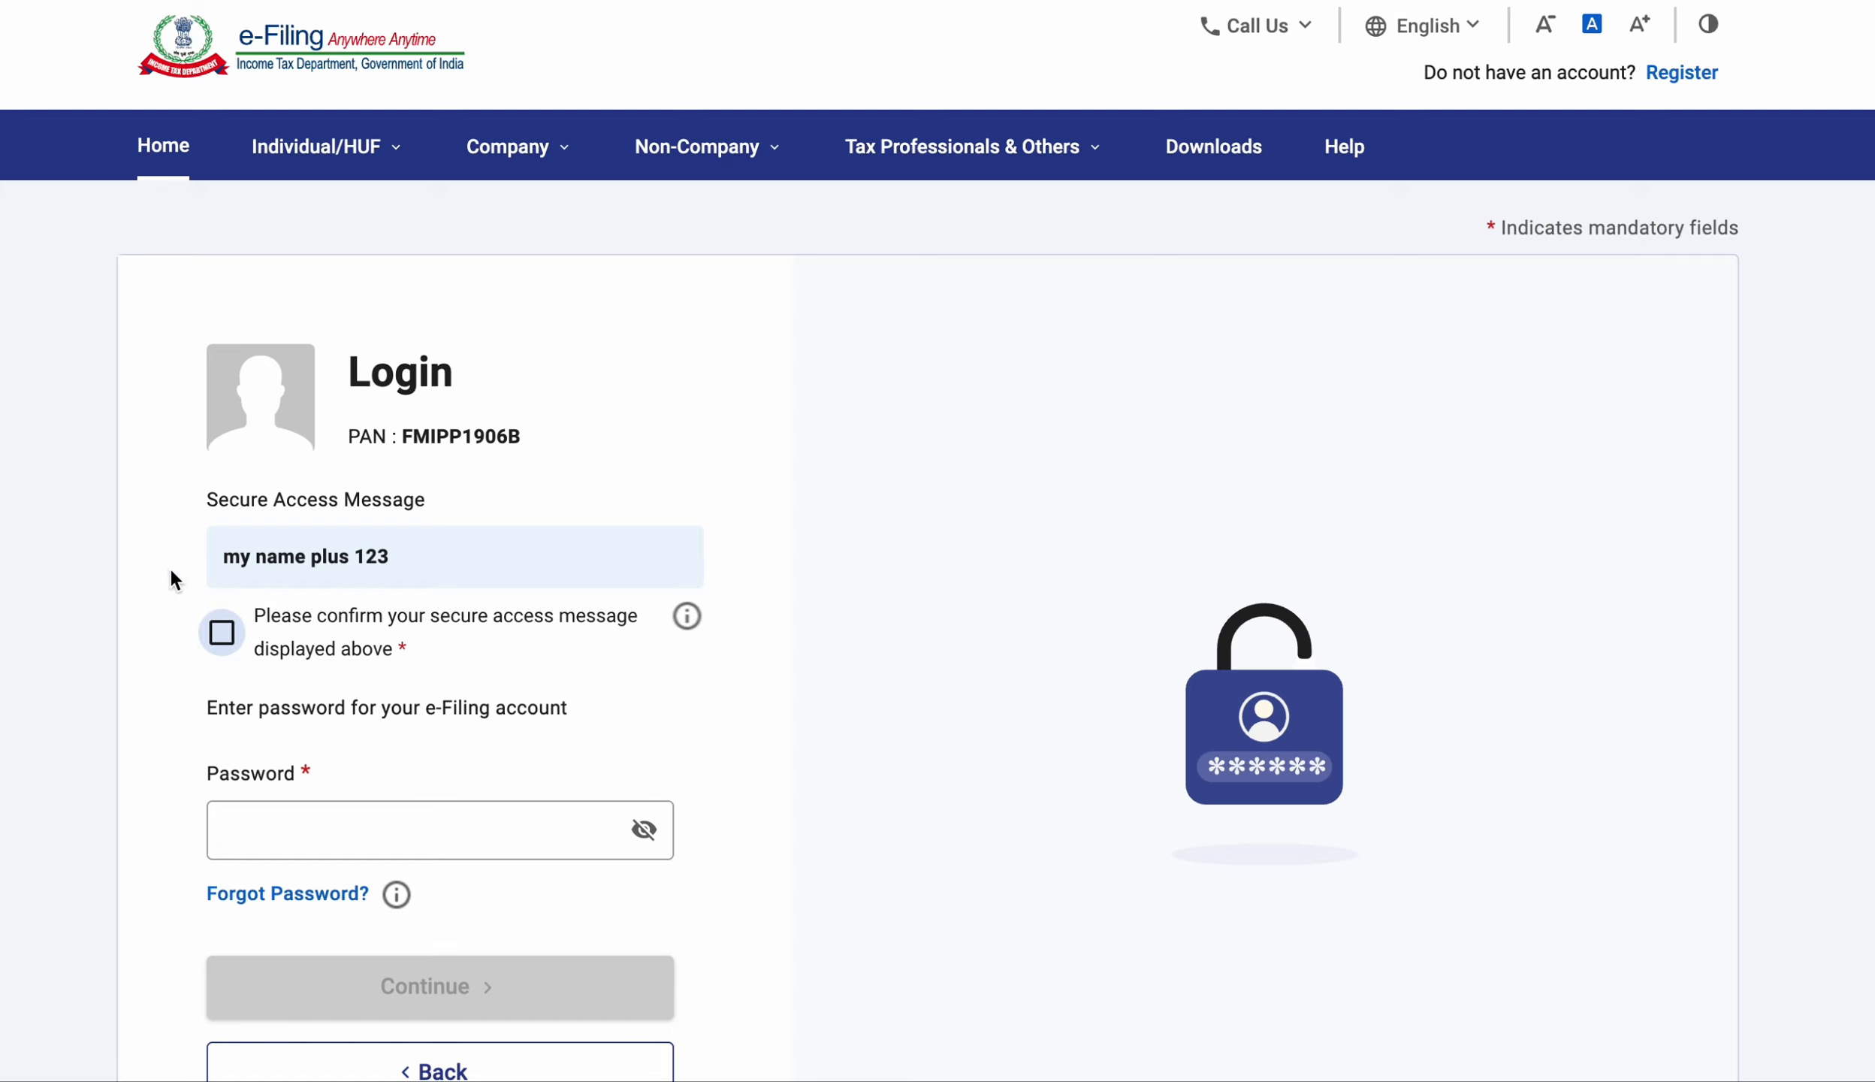
left_click(222, 631)
scroll(218, 628, "down", 3)
left_click(299, 593)
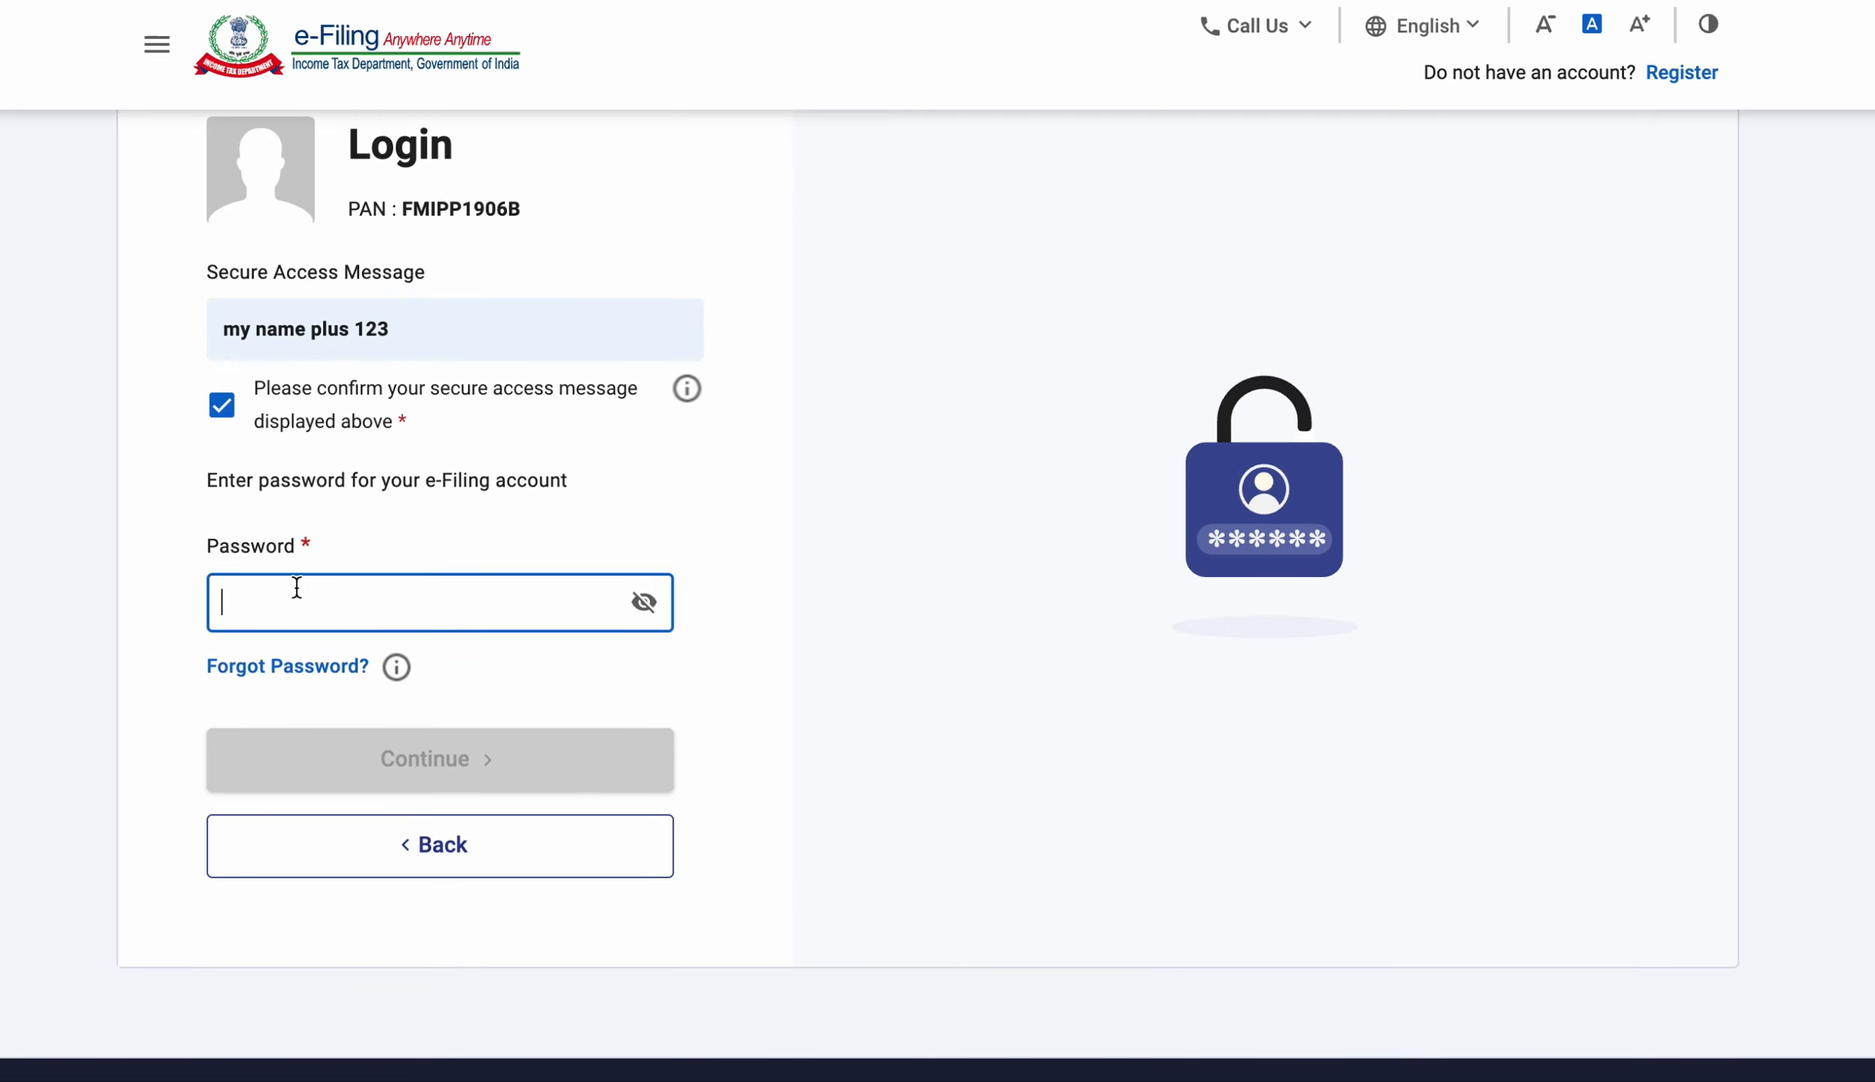
left_click(490, 695)
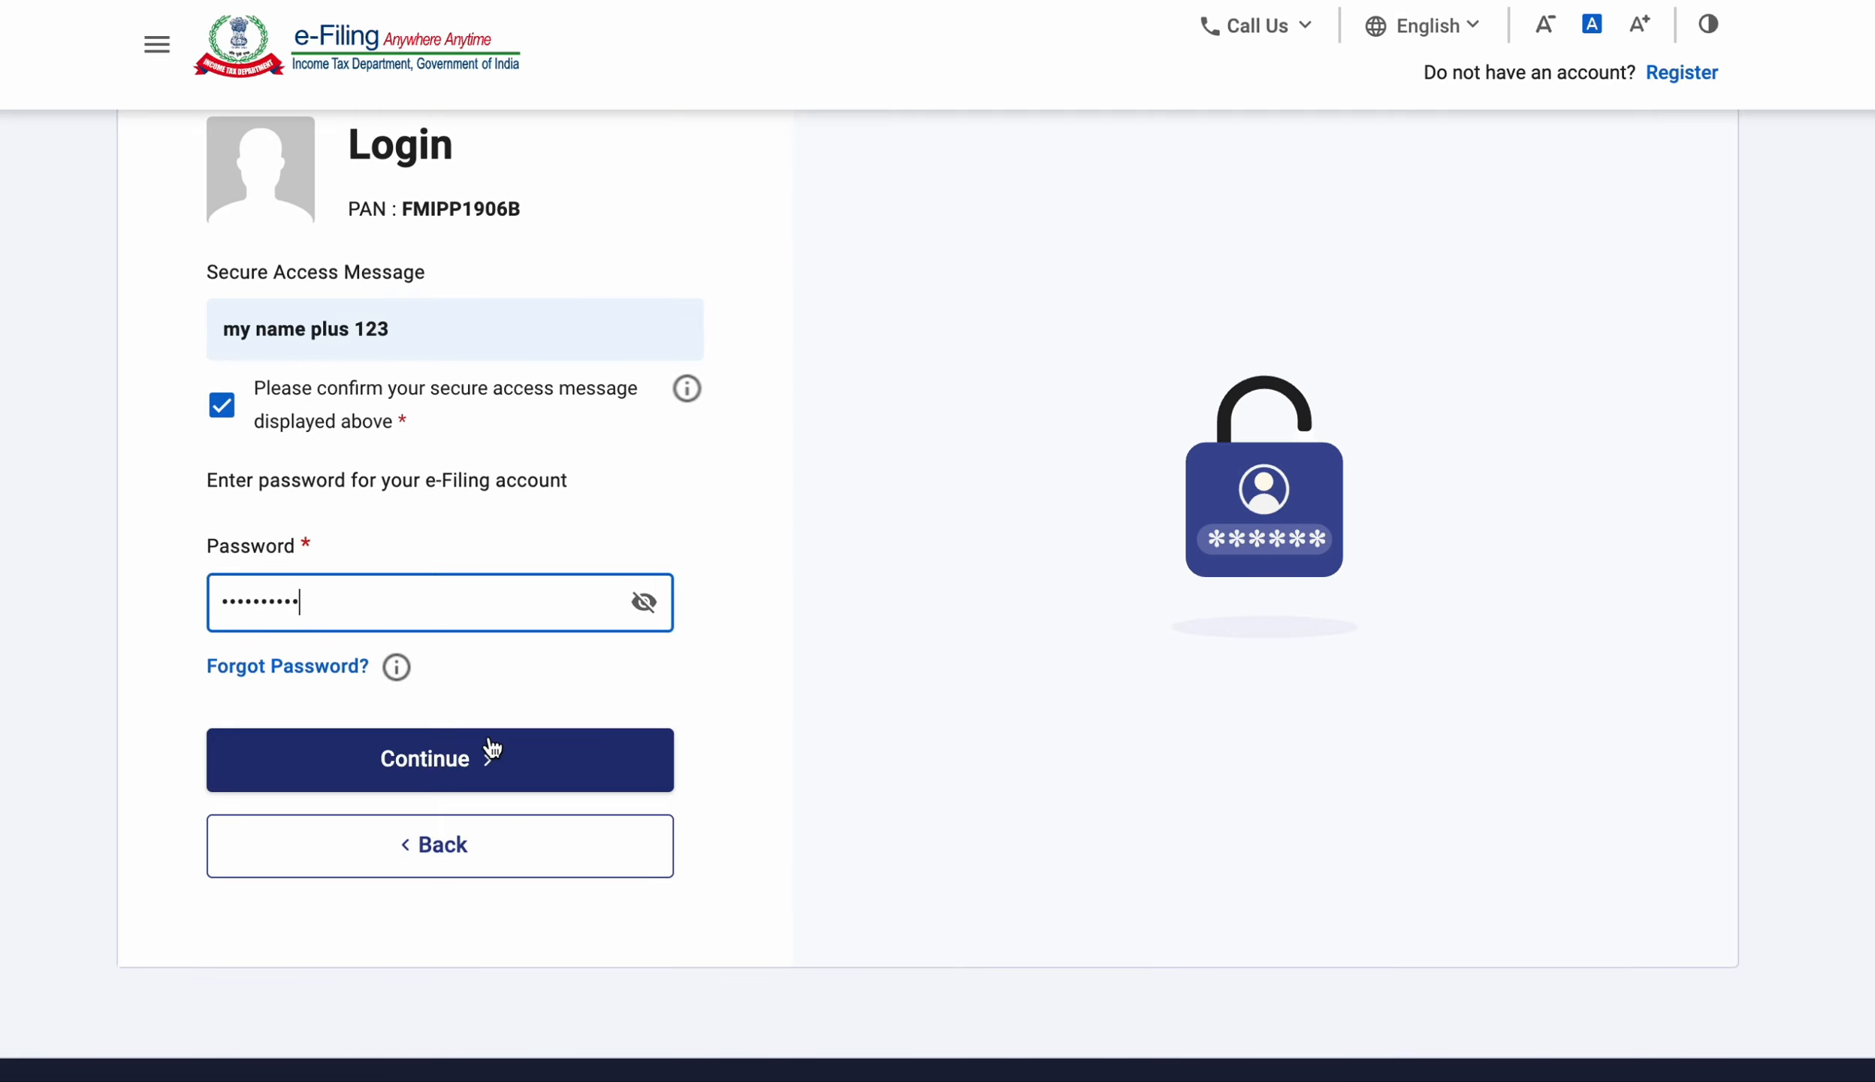
left_click(481, 766)
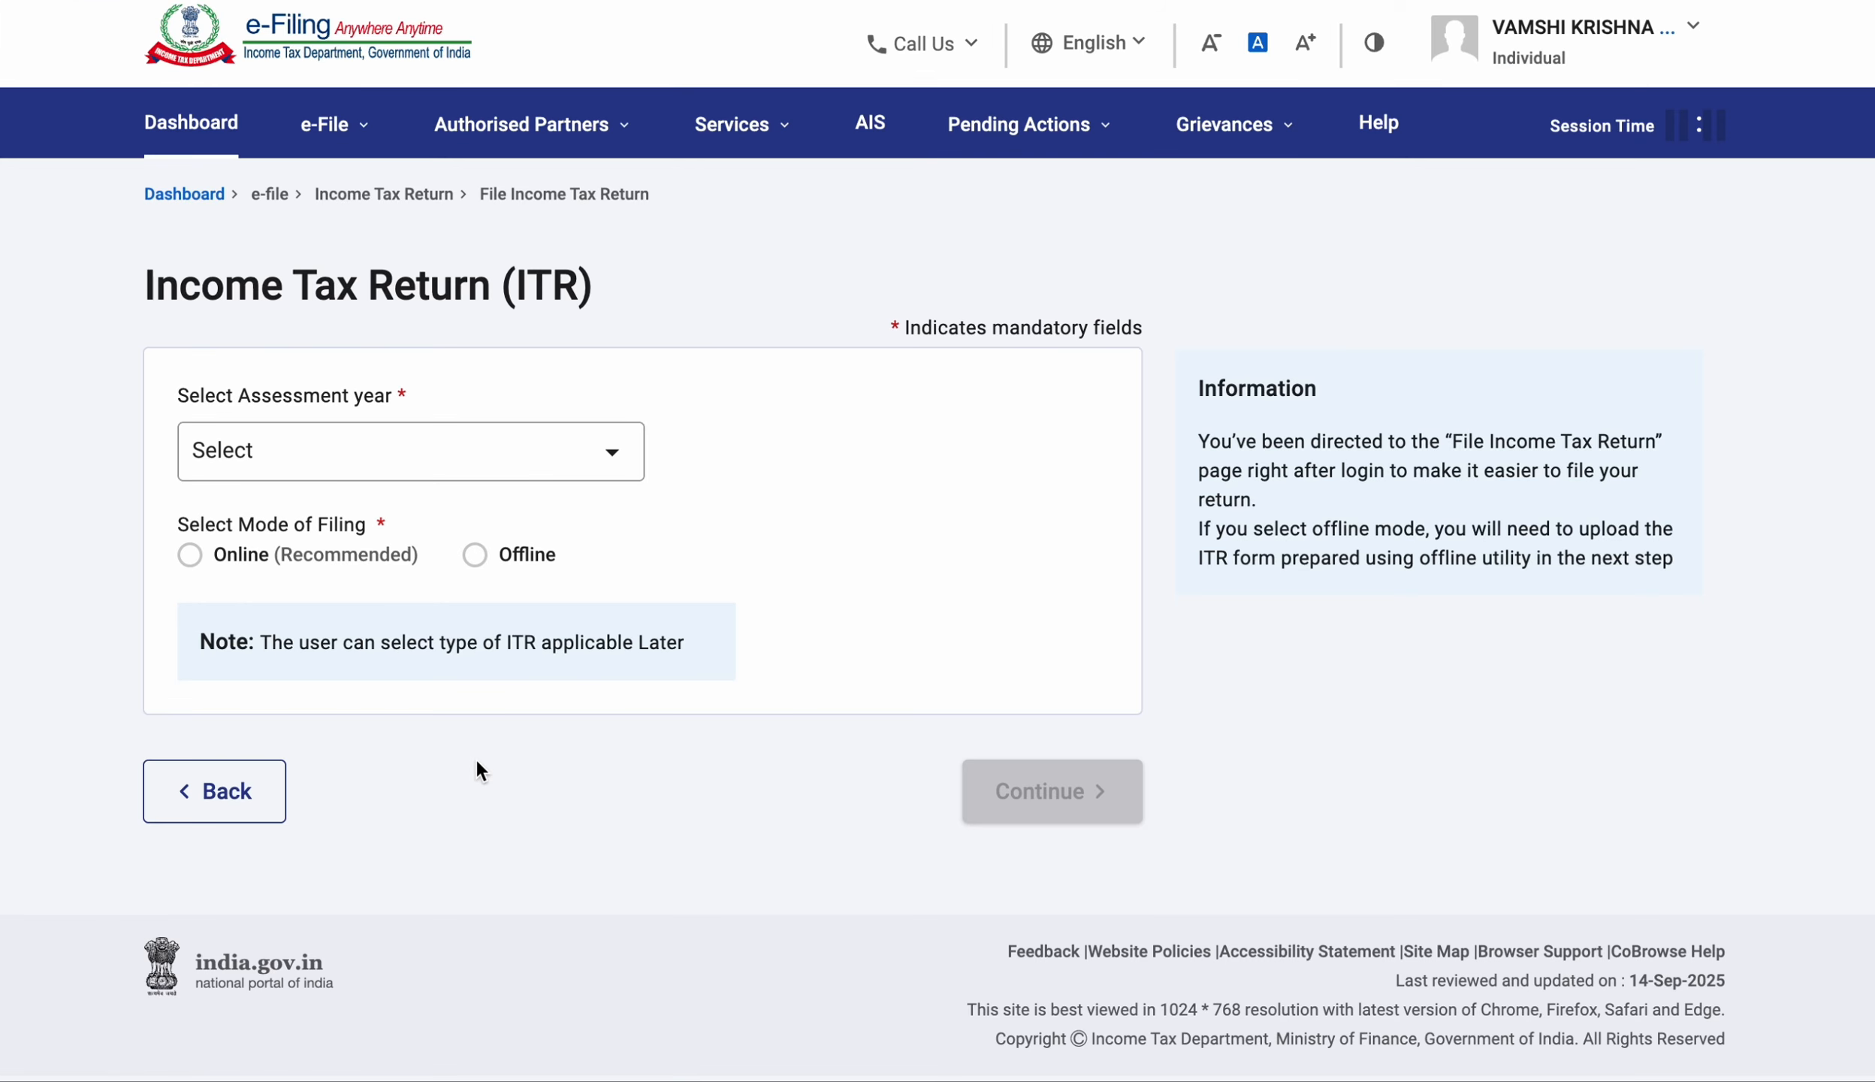
Choose assessment year 2025-26 with Online filing mode and start a new filing.
scroll(521, 817, "down", 1)
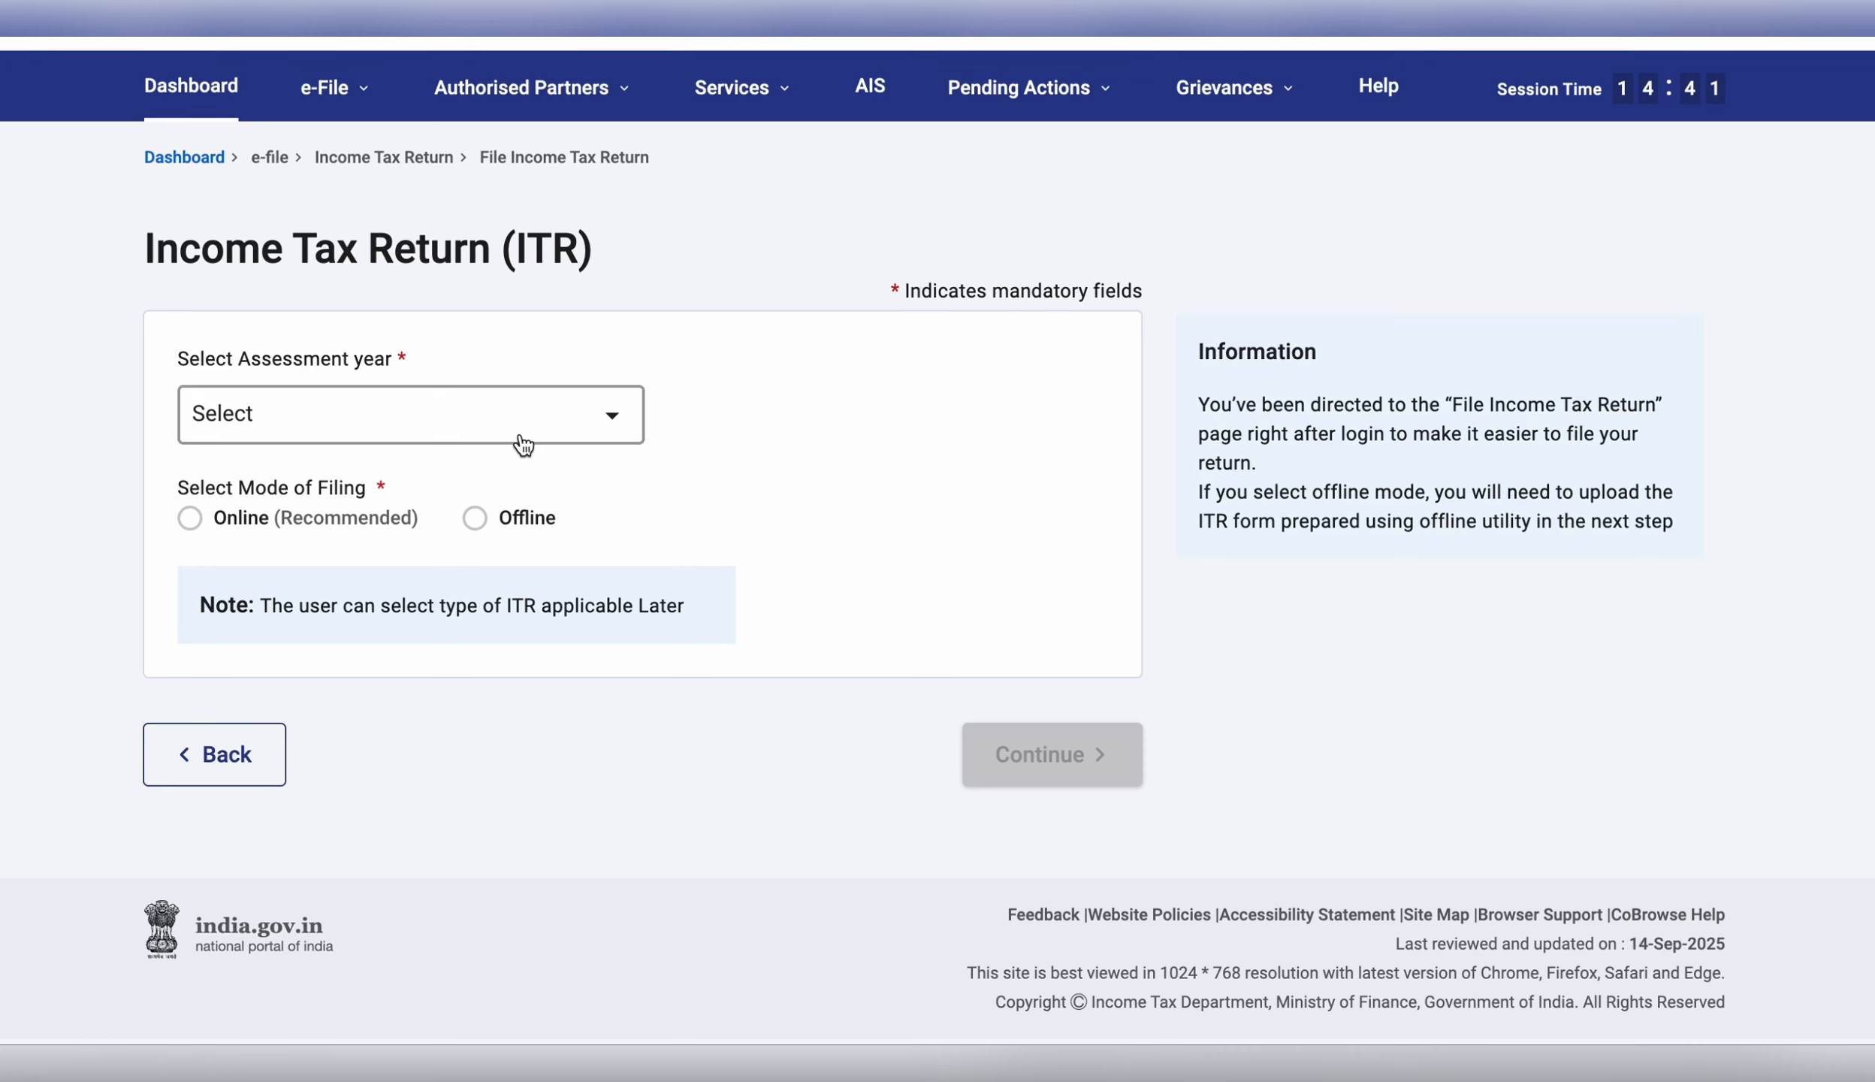
left_click(558, 431)
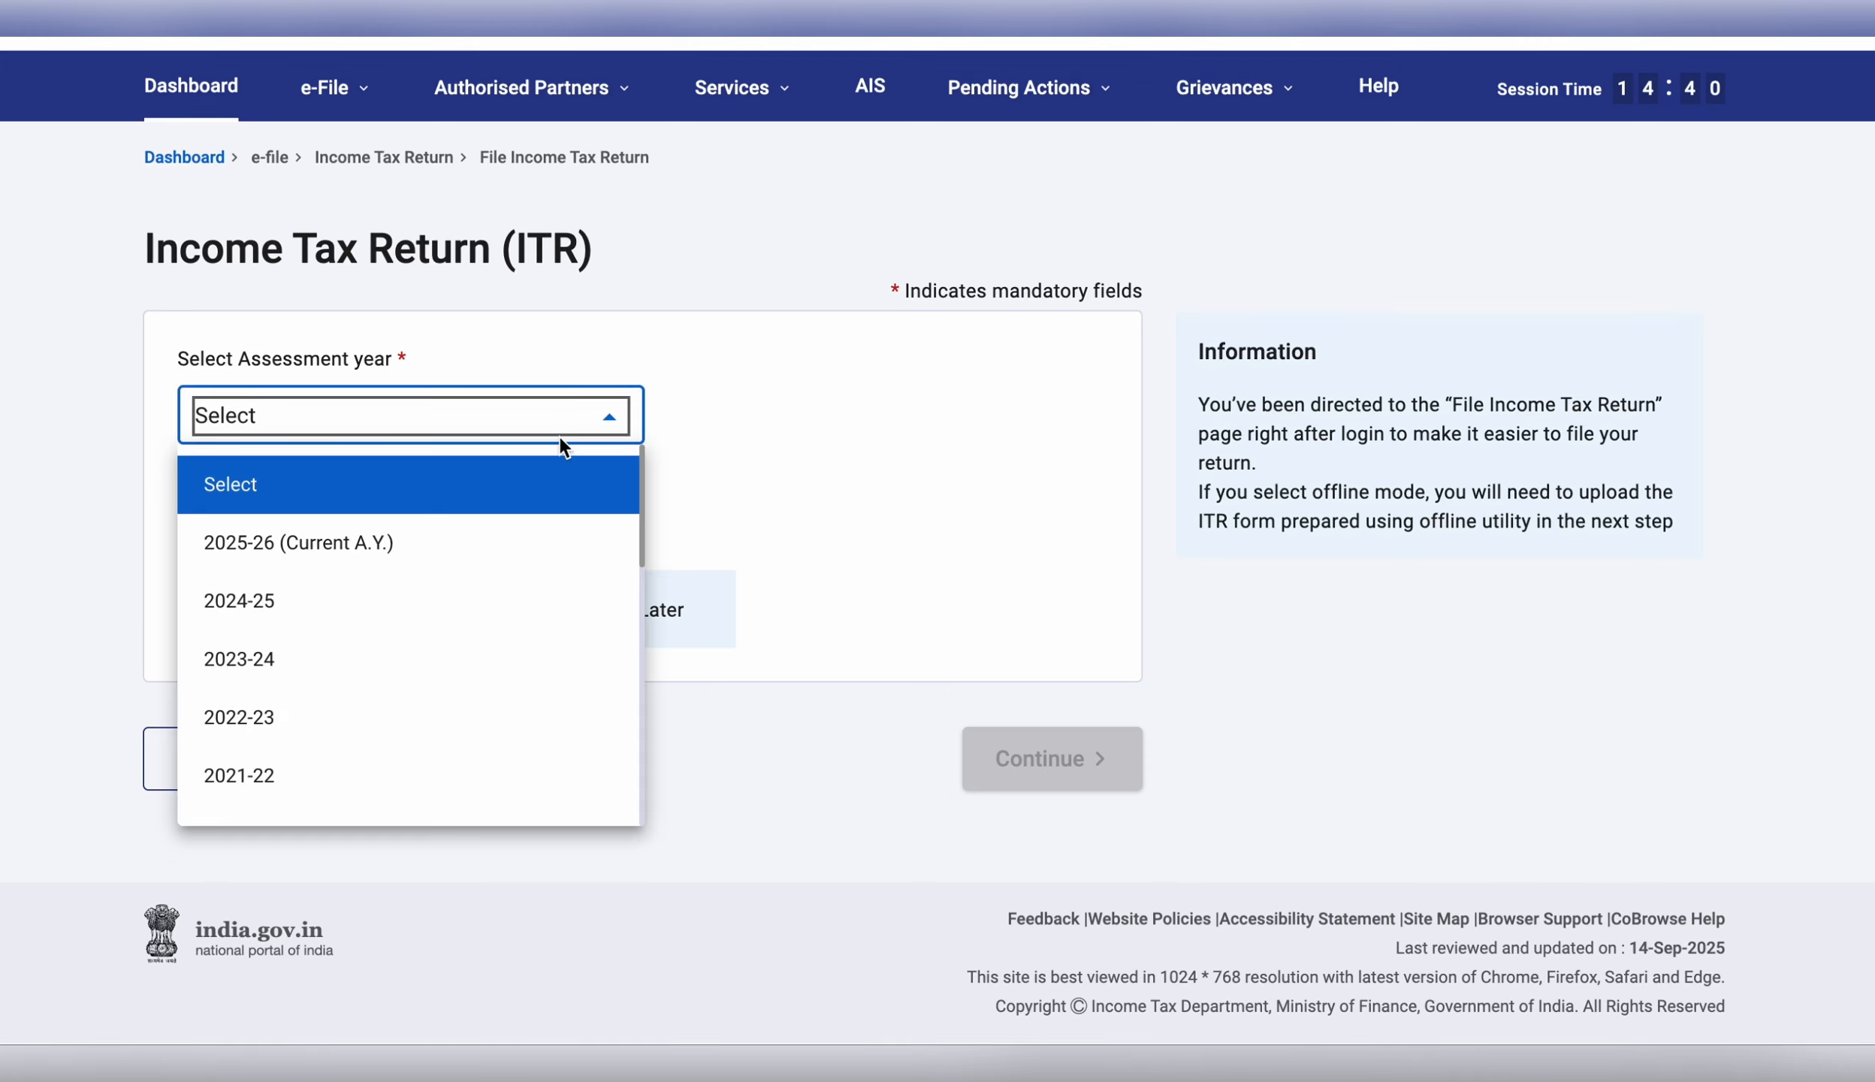
left_click(535, 560)
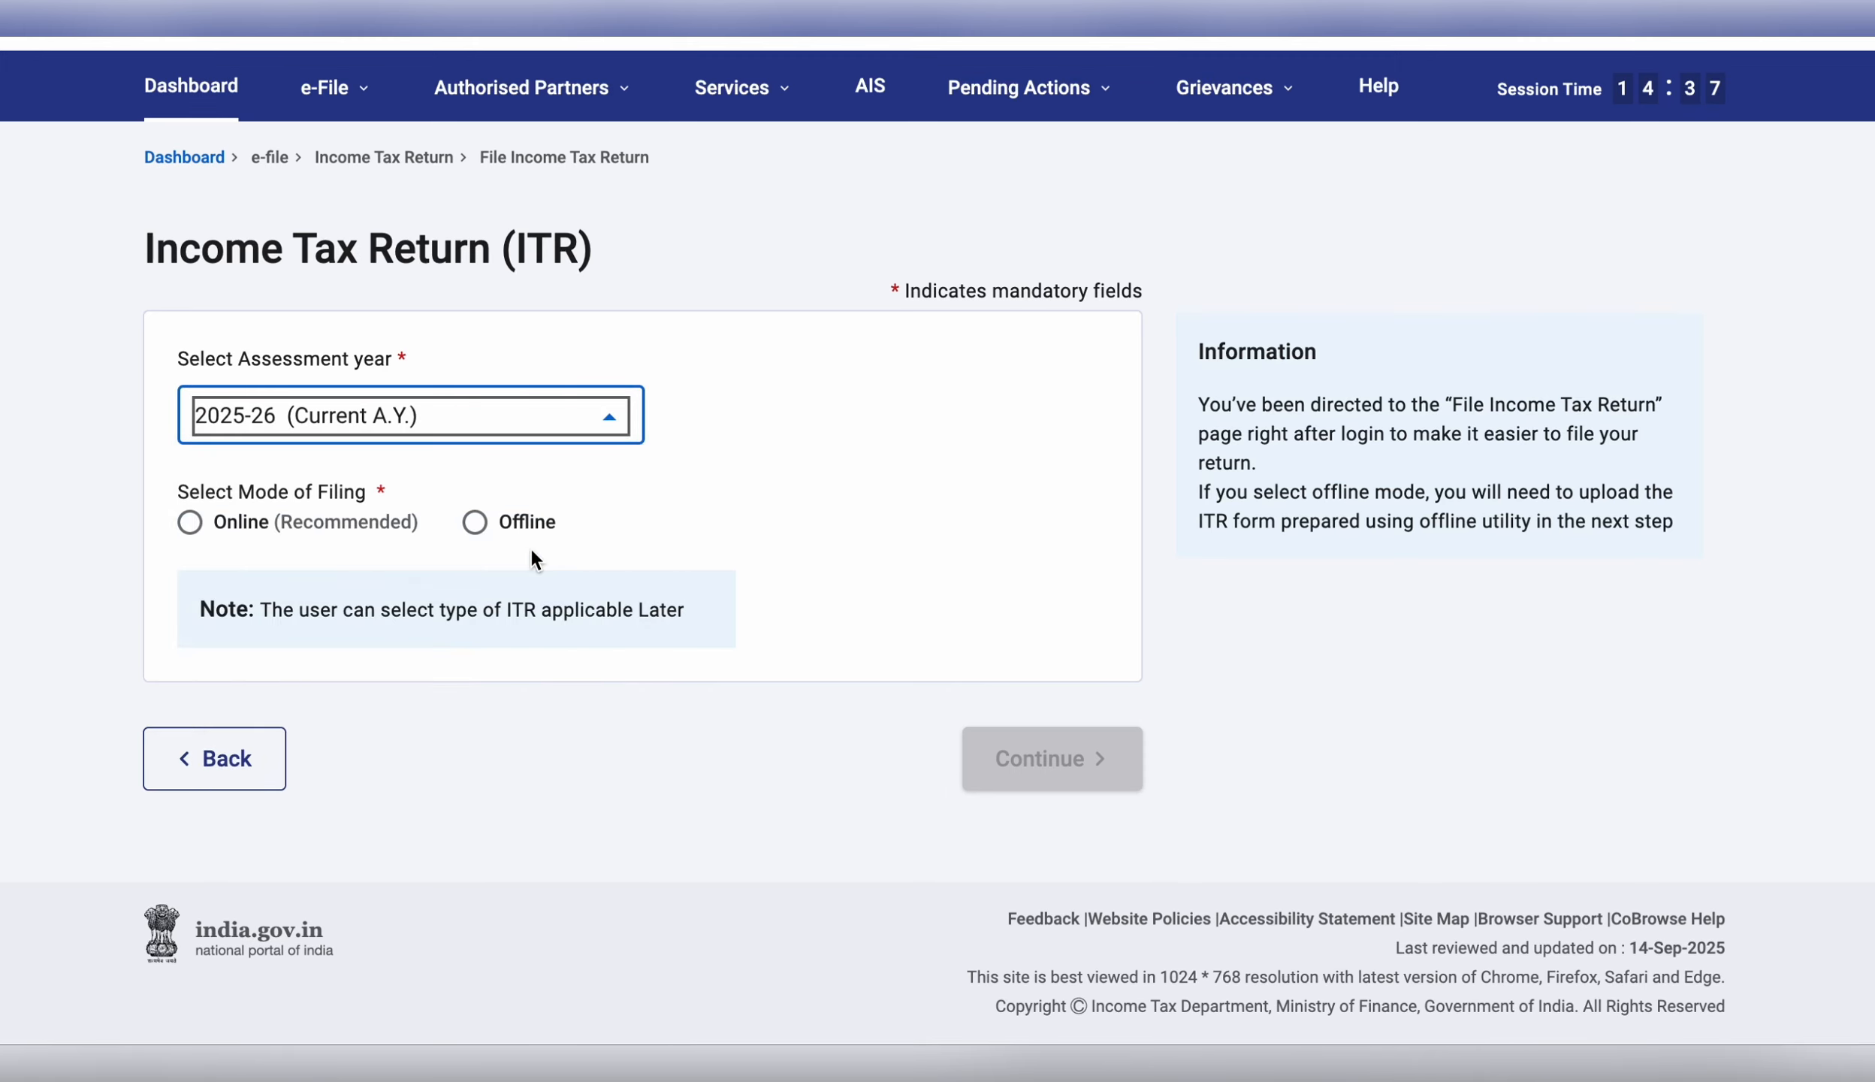
left_click(197, 522)
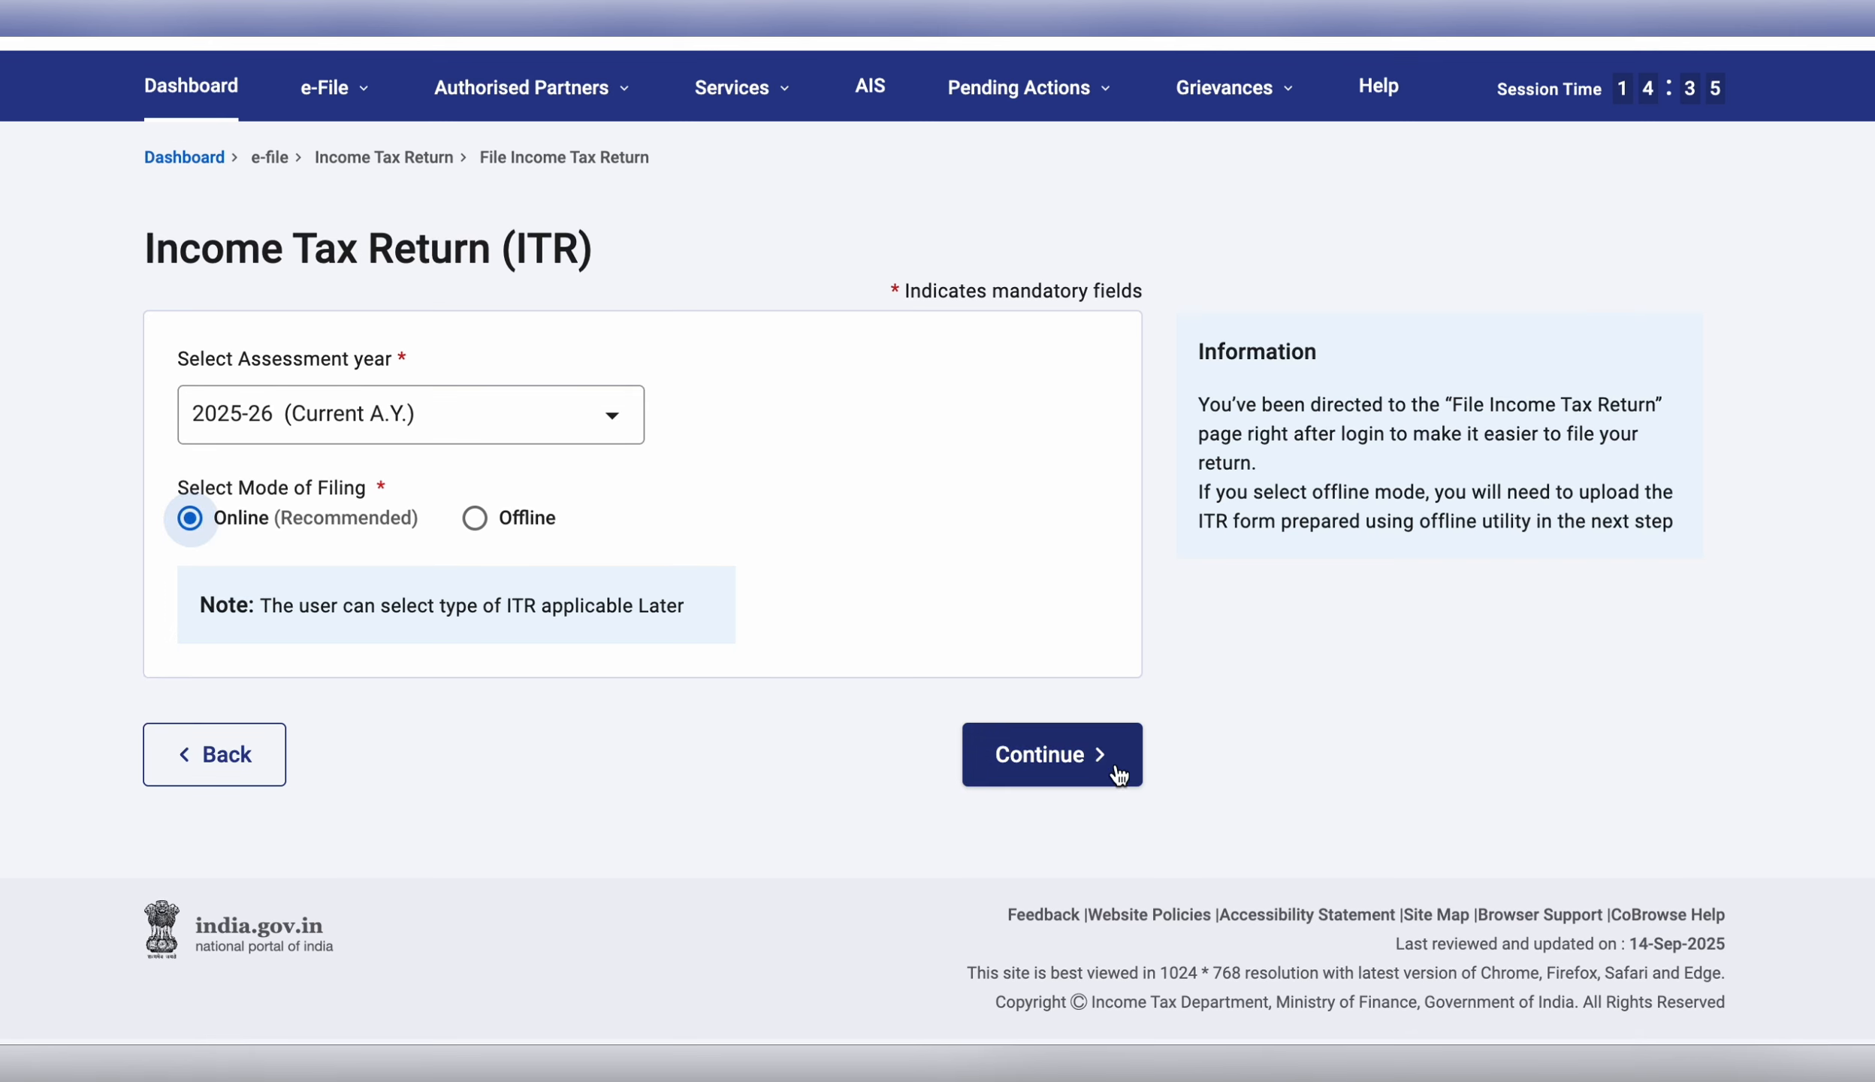
left_click(1078, 742)
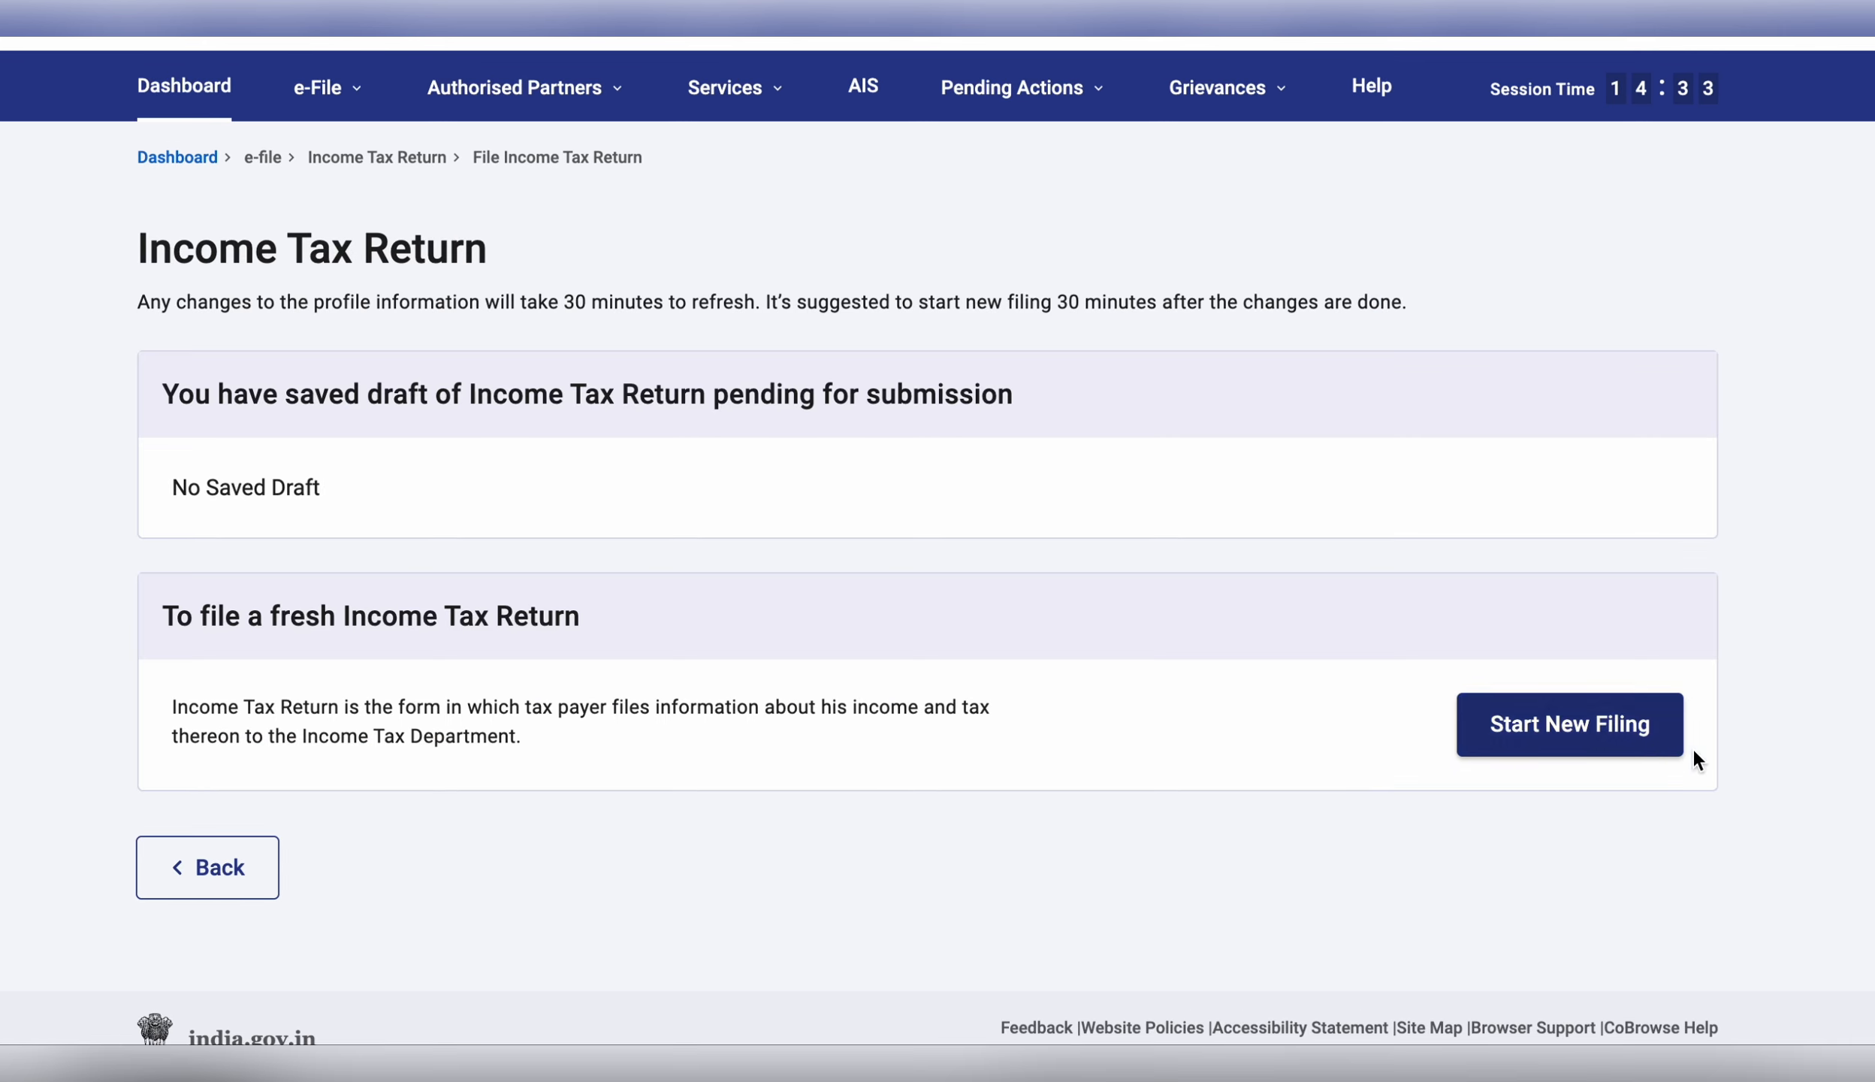
left_click(1618, 743)
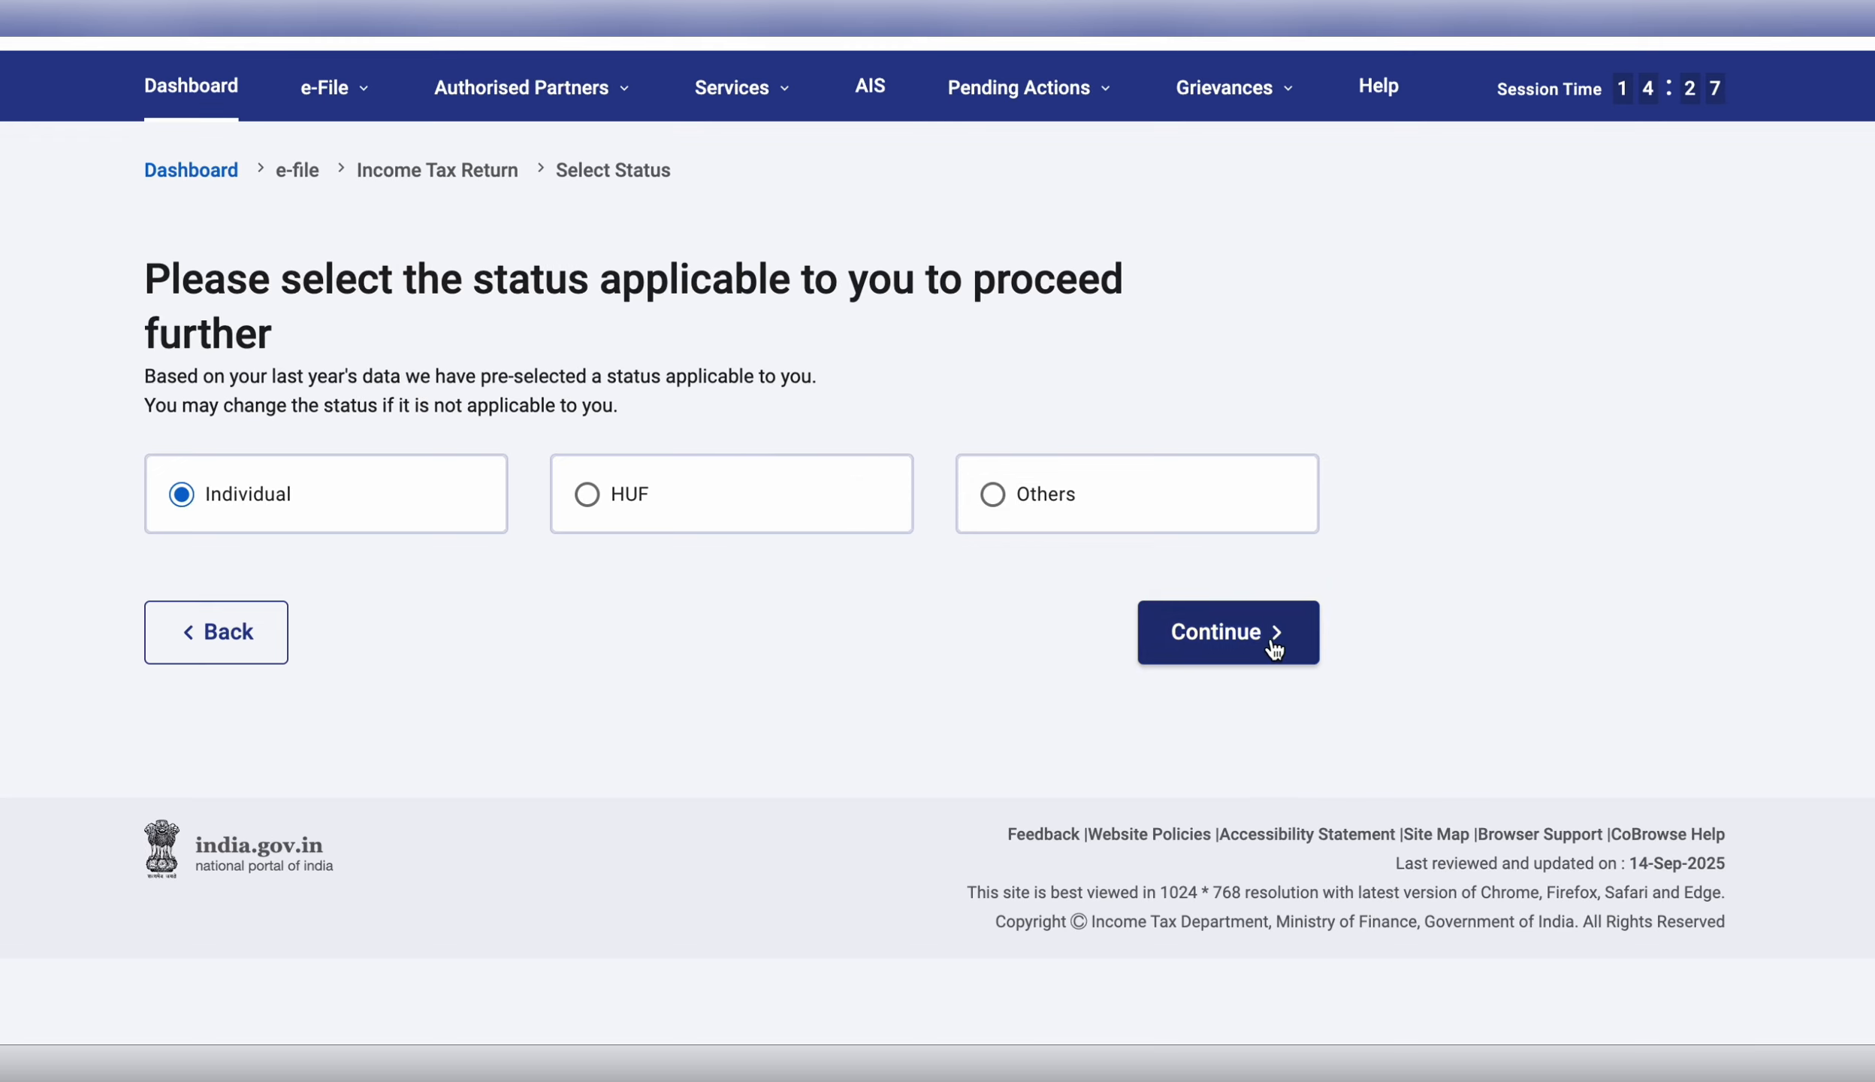
Continue as Individual, select ITR-1, acknowledge the New Tax Regime notice and begin the questions.
left_click(1247, 644)
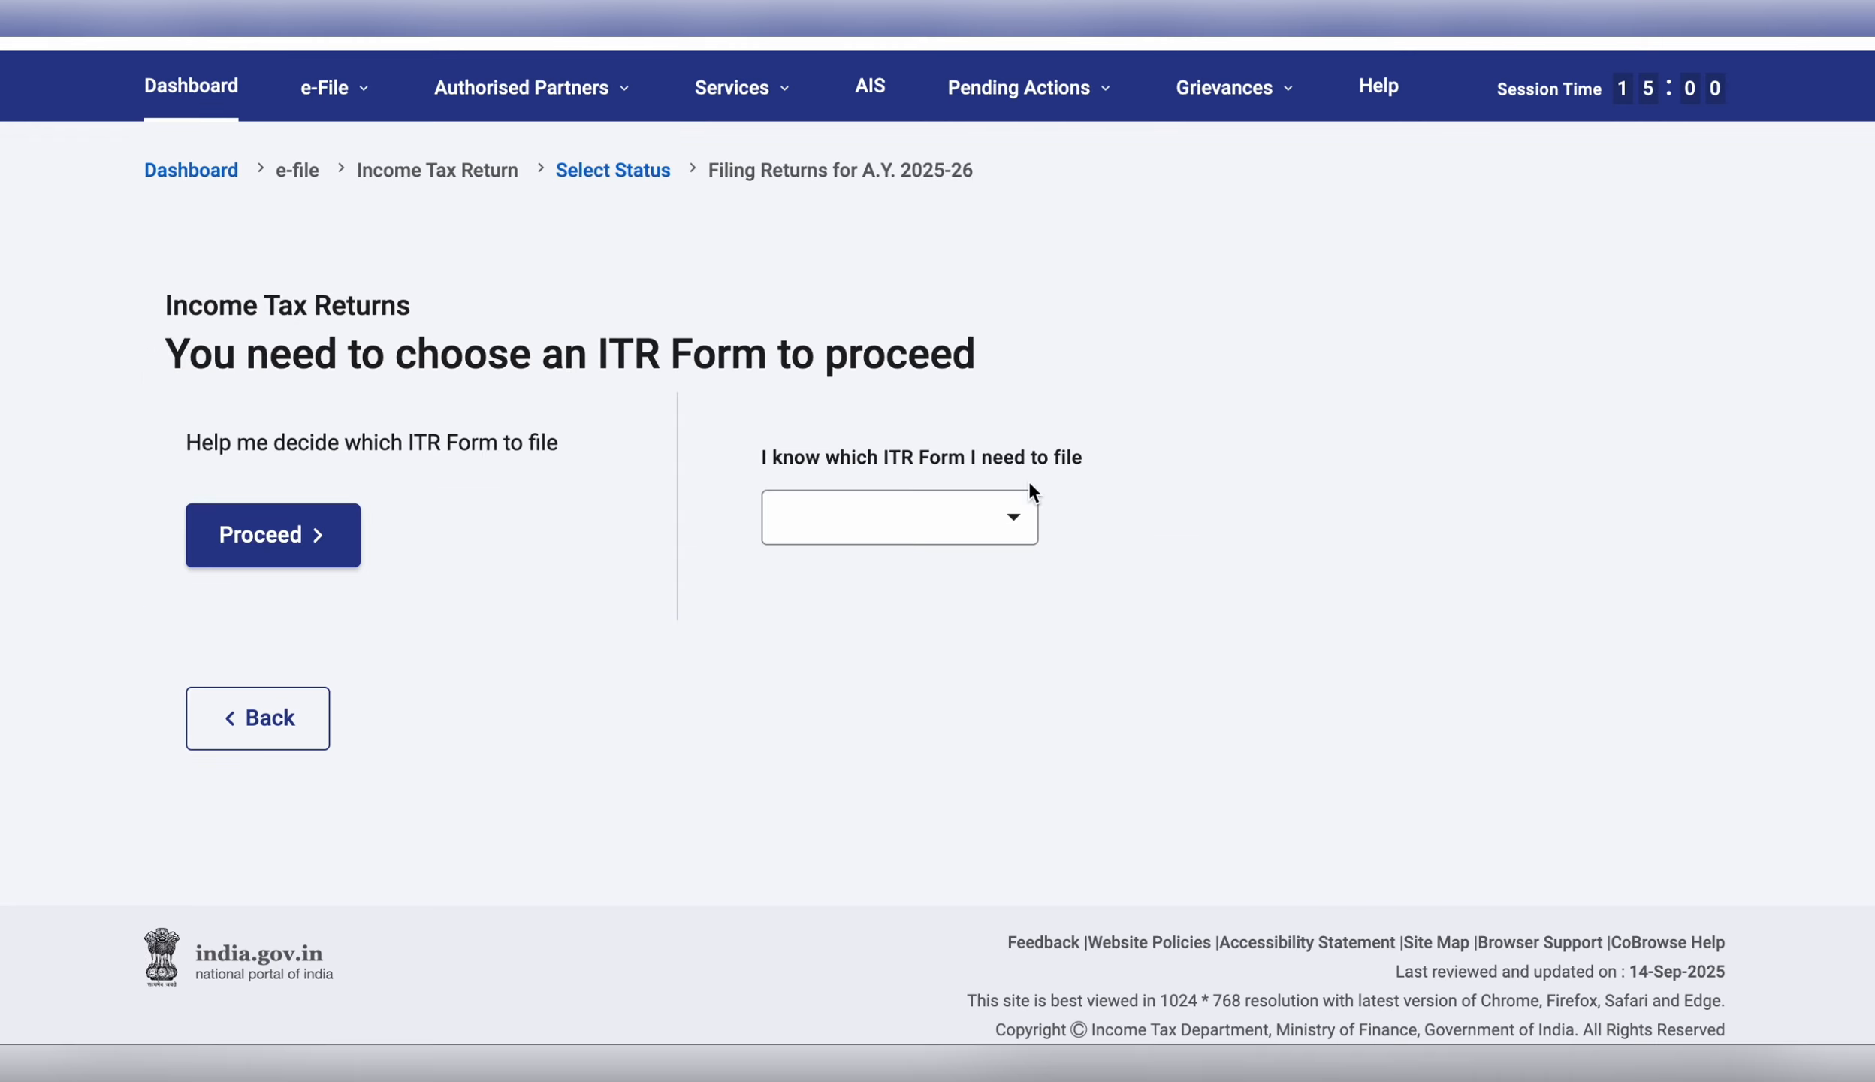
left_click(982, 513)
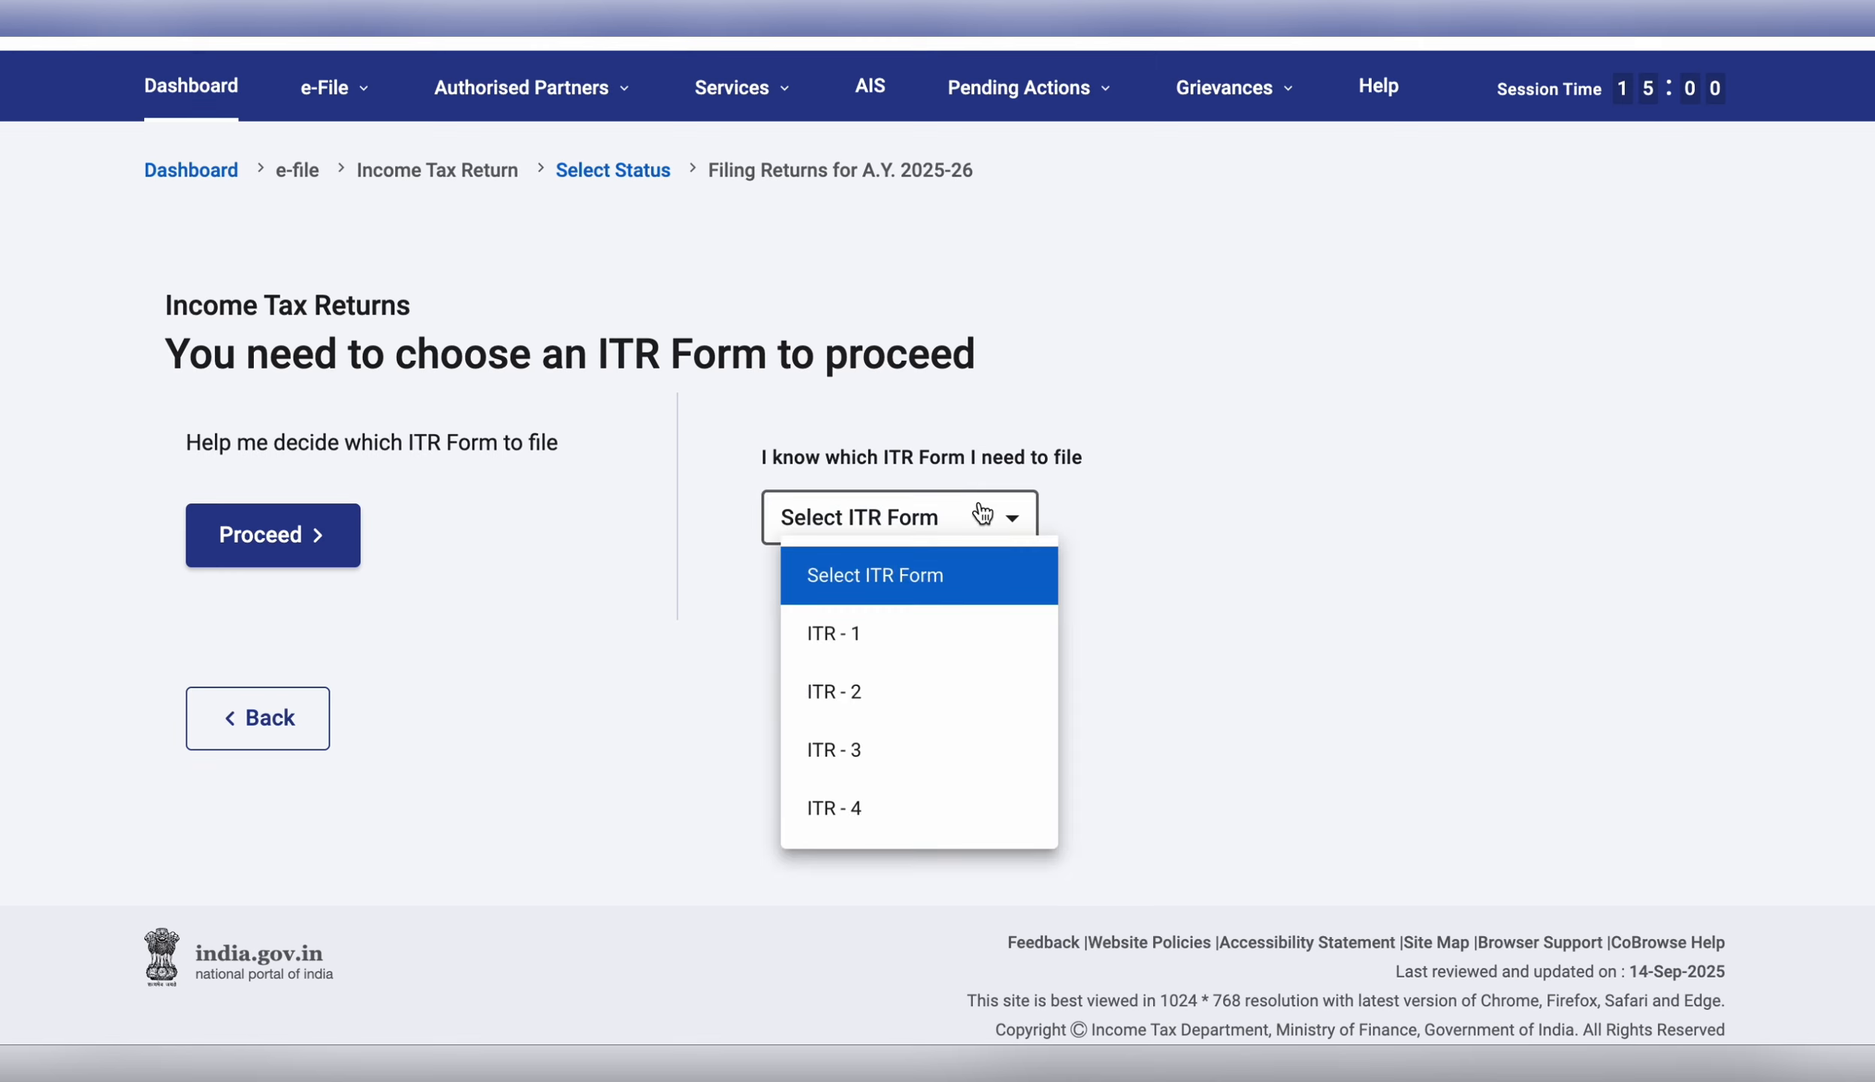
left_click(950, 649)
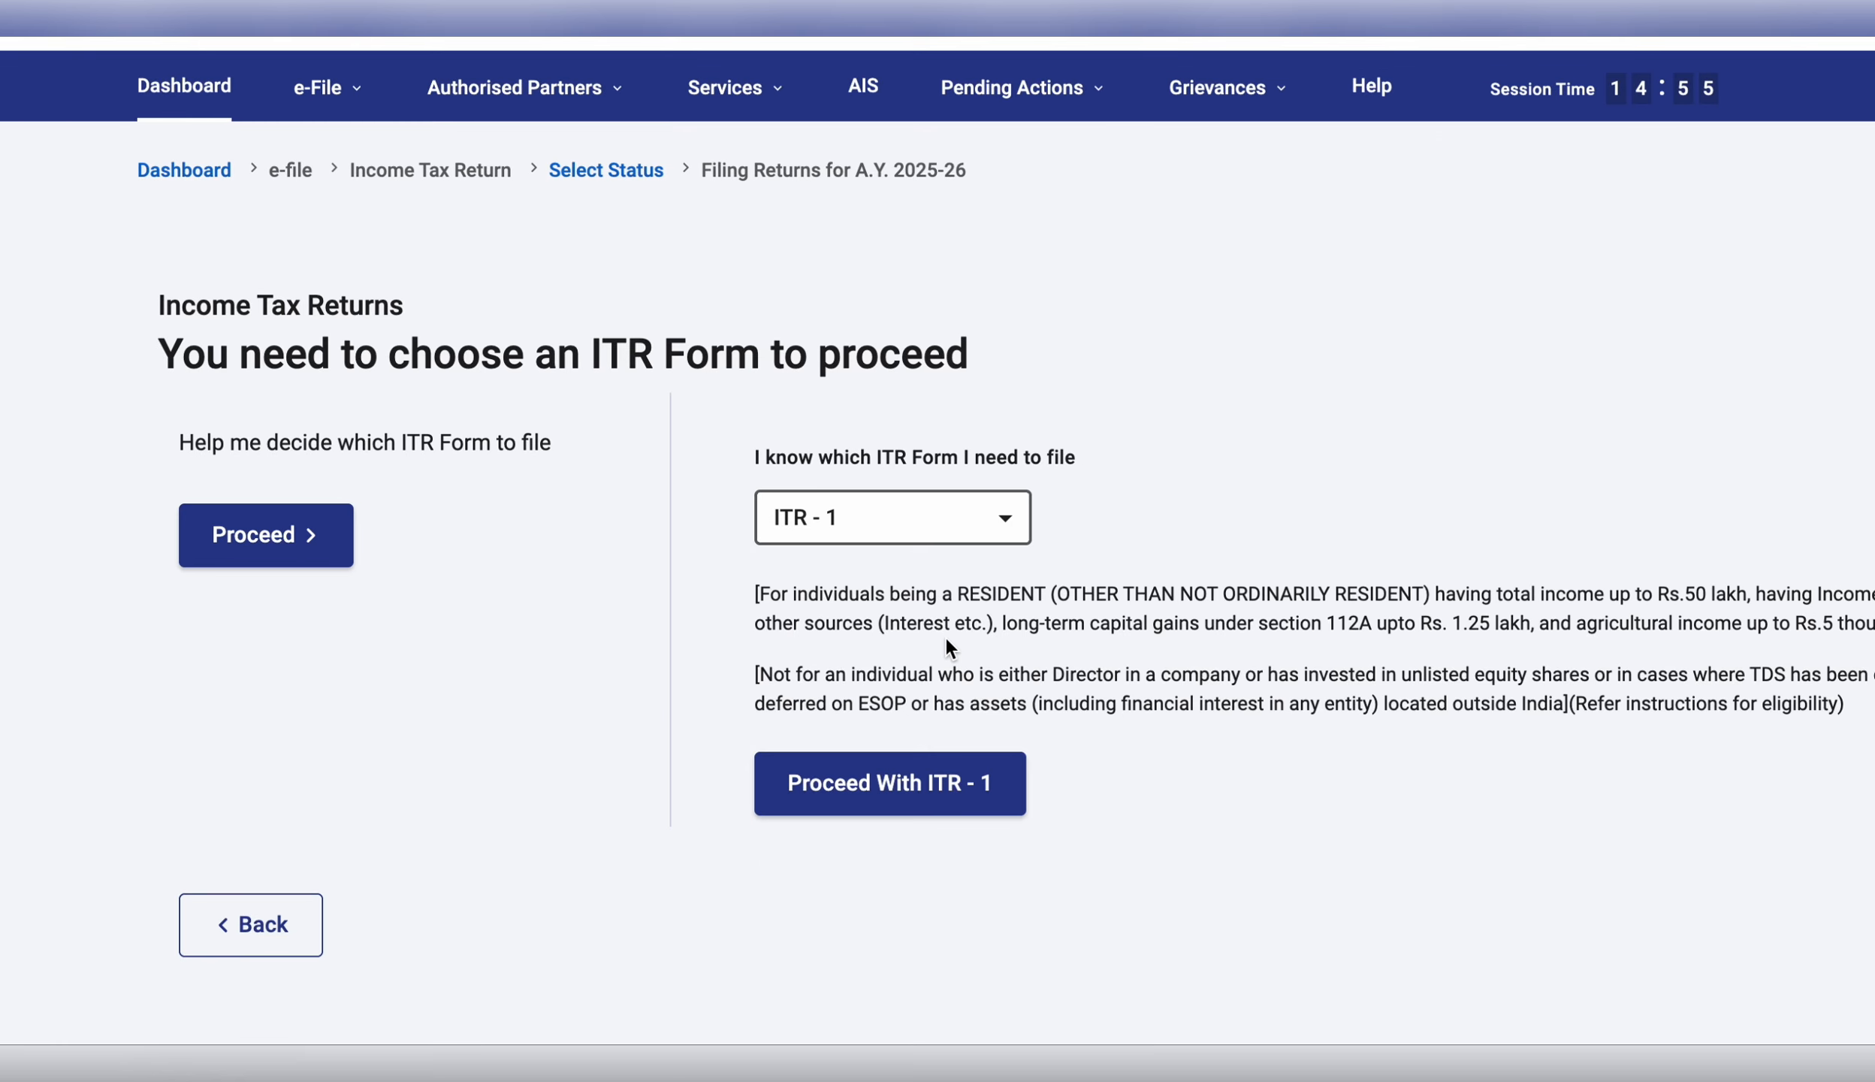
left_click(860, 779)
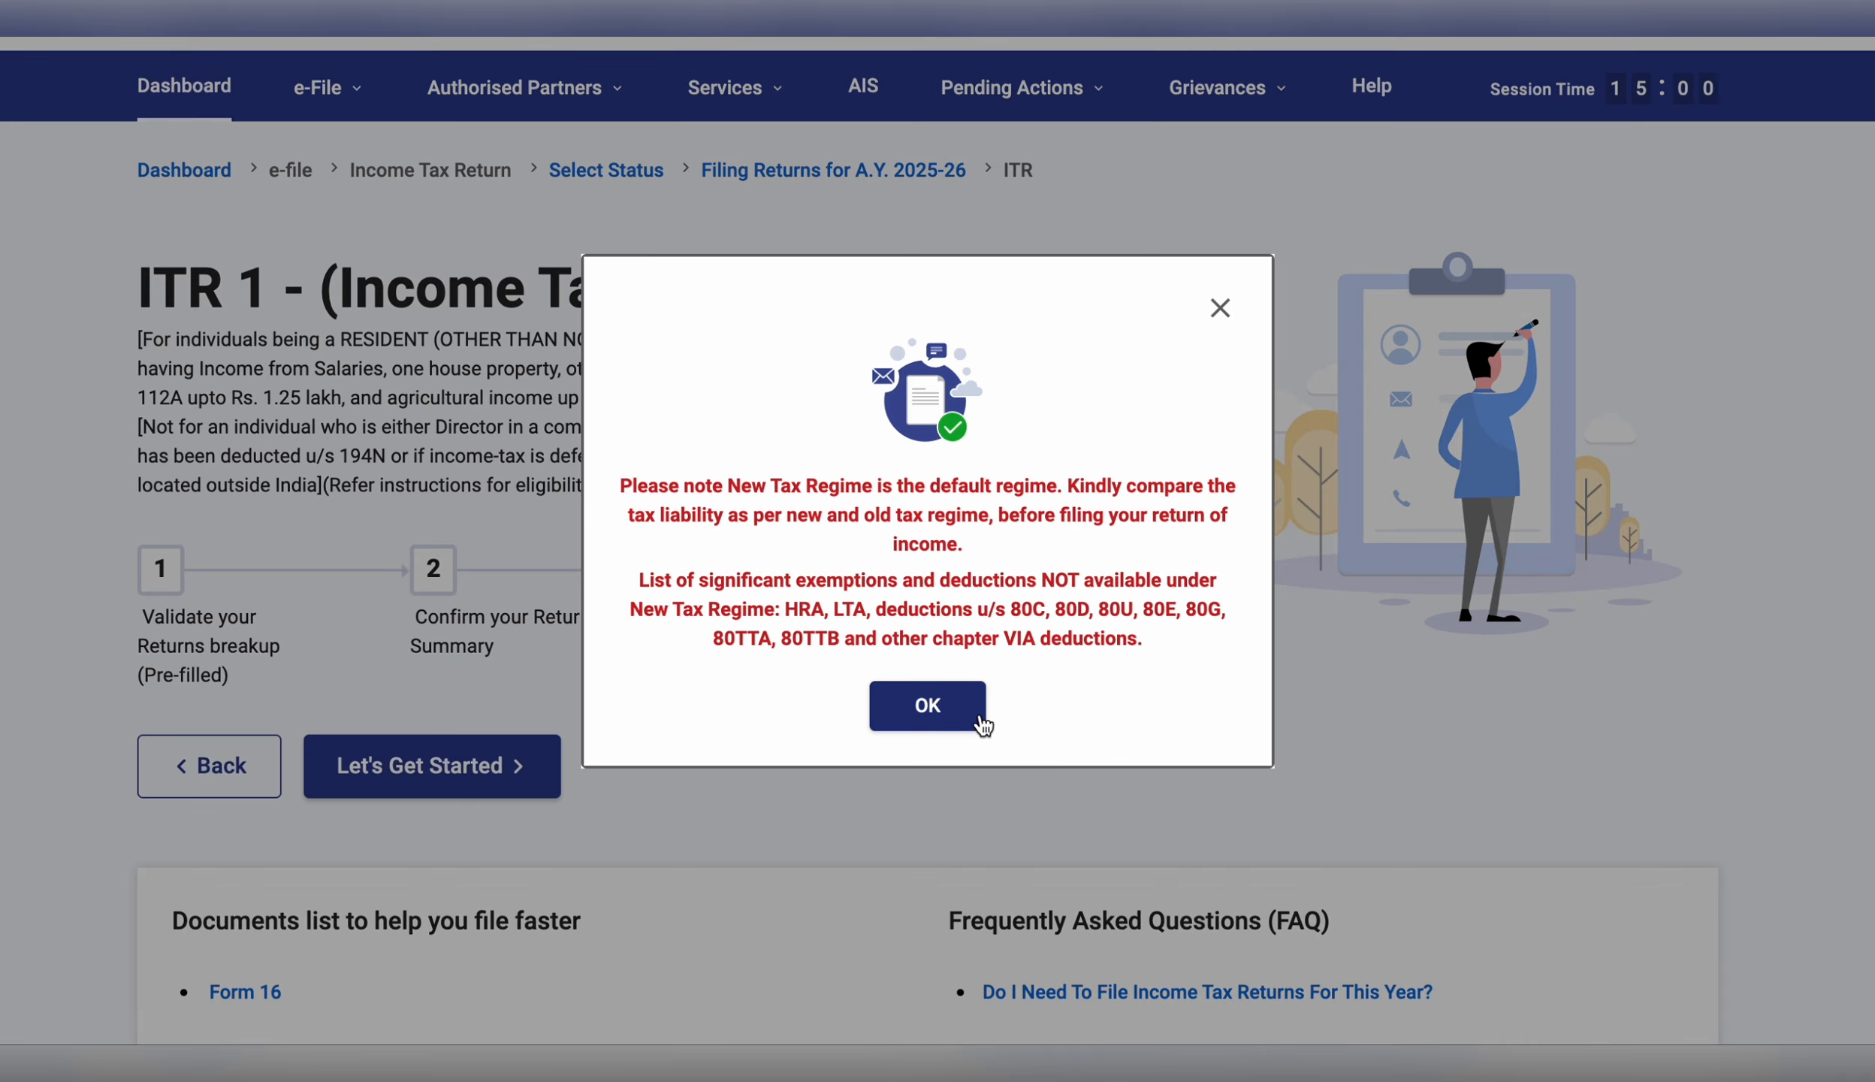
left_click(960, 706)
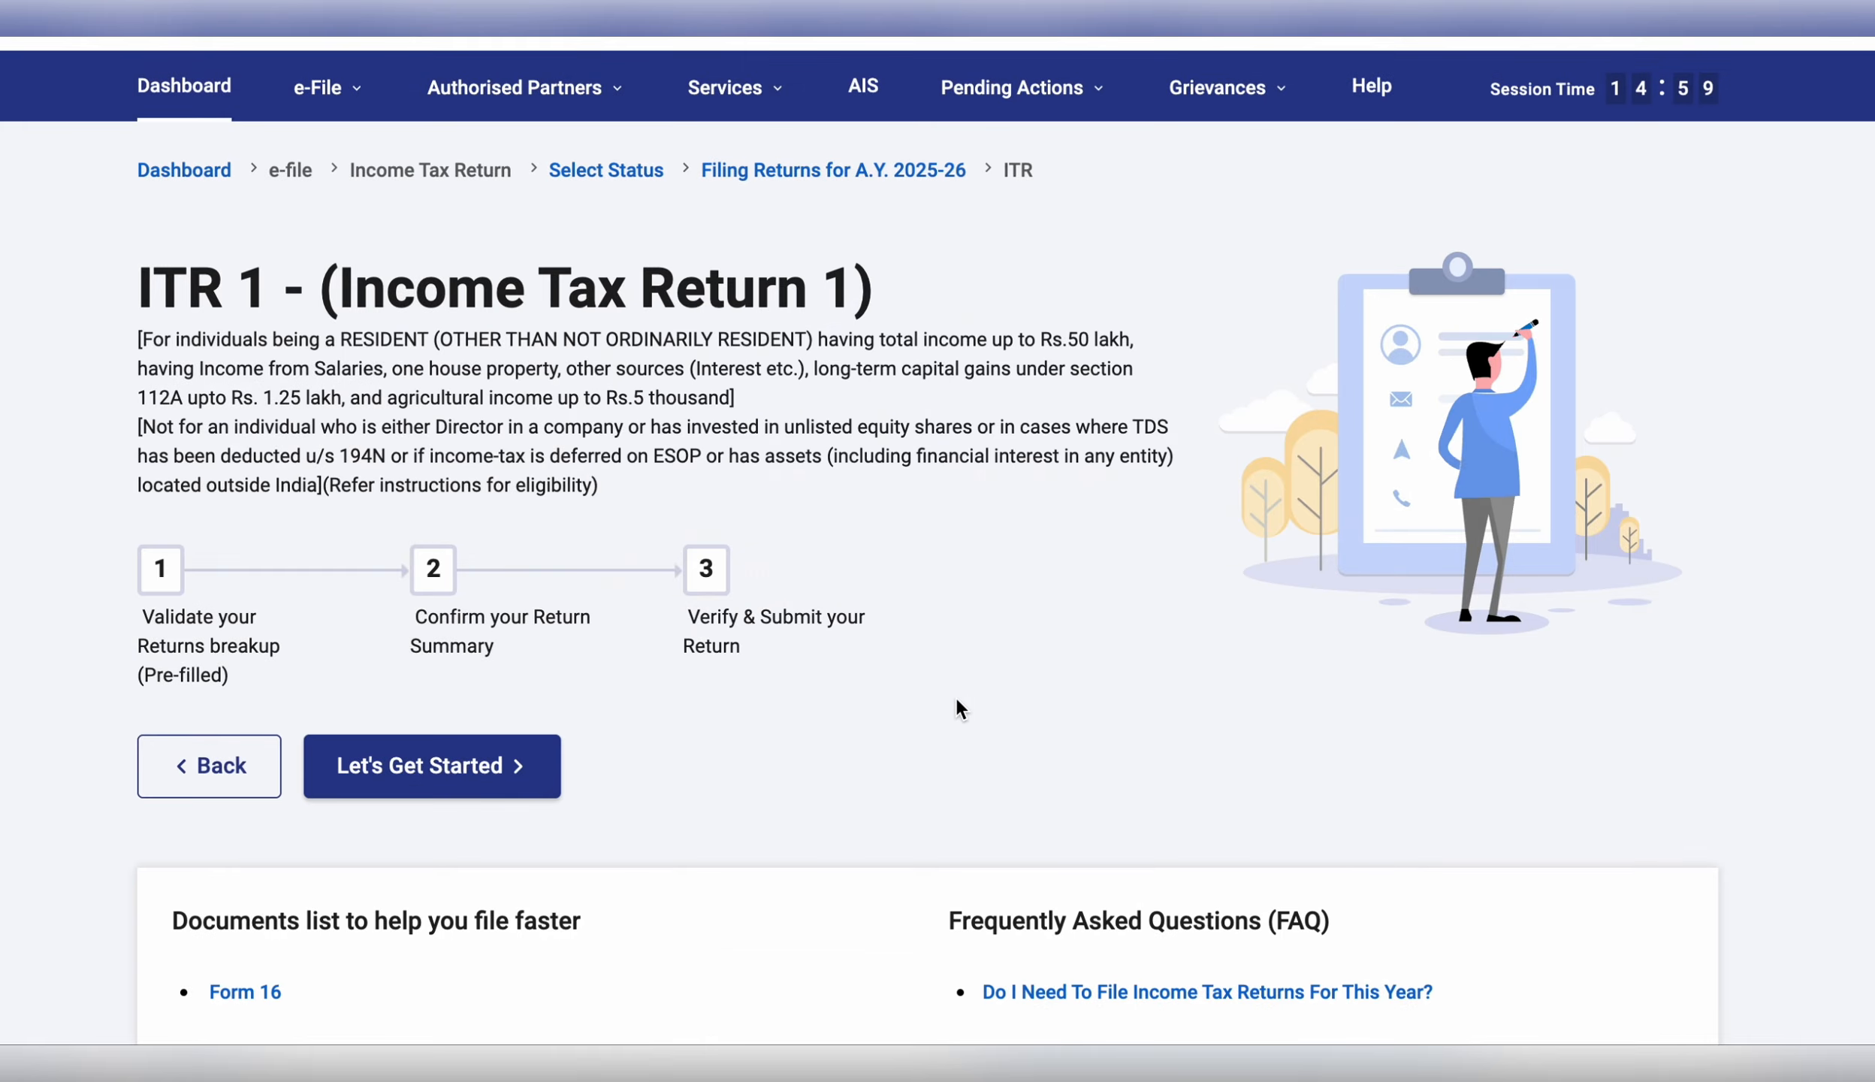
scroll(908, 732, "down", 3)
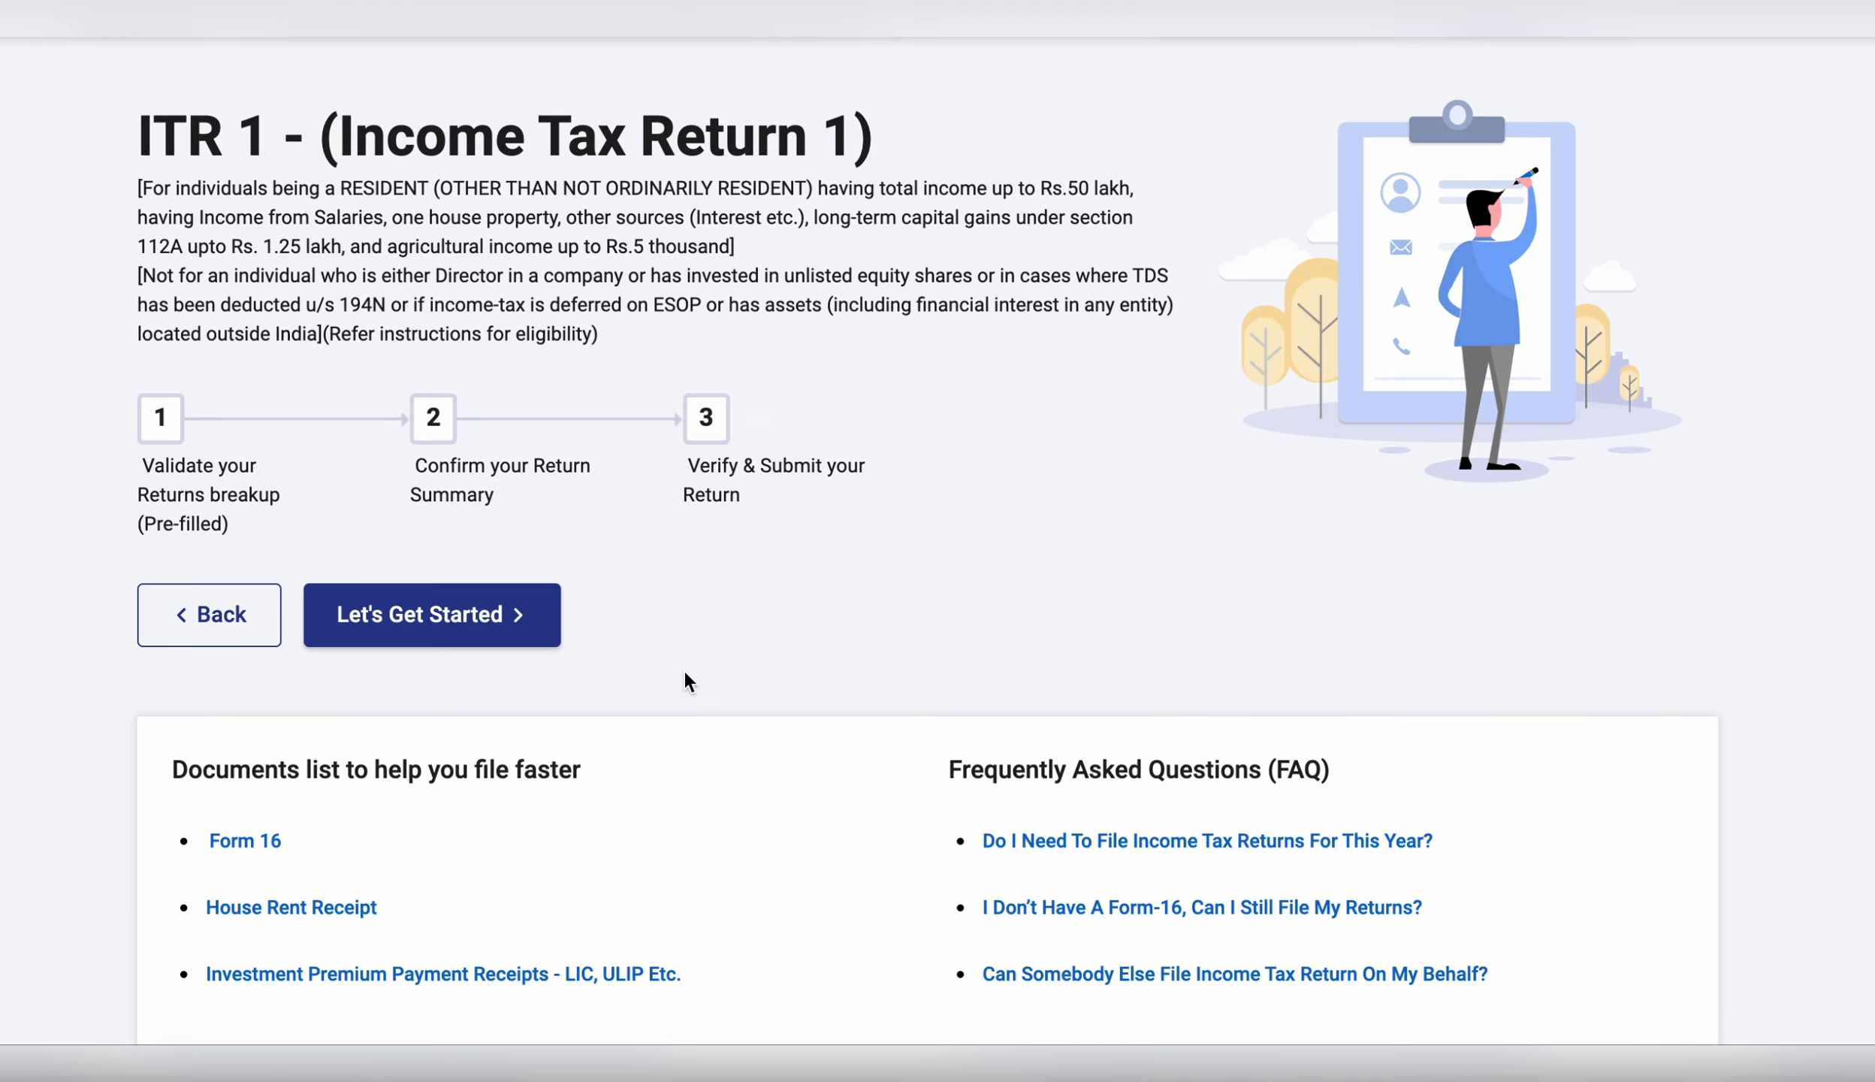
left_click(524, 631)
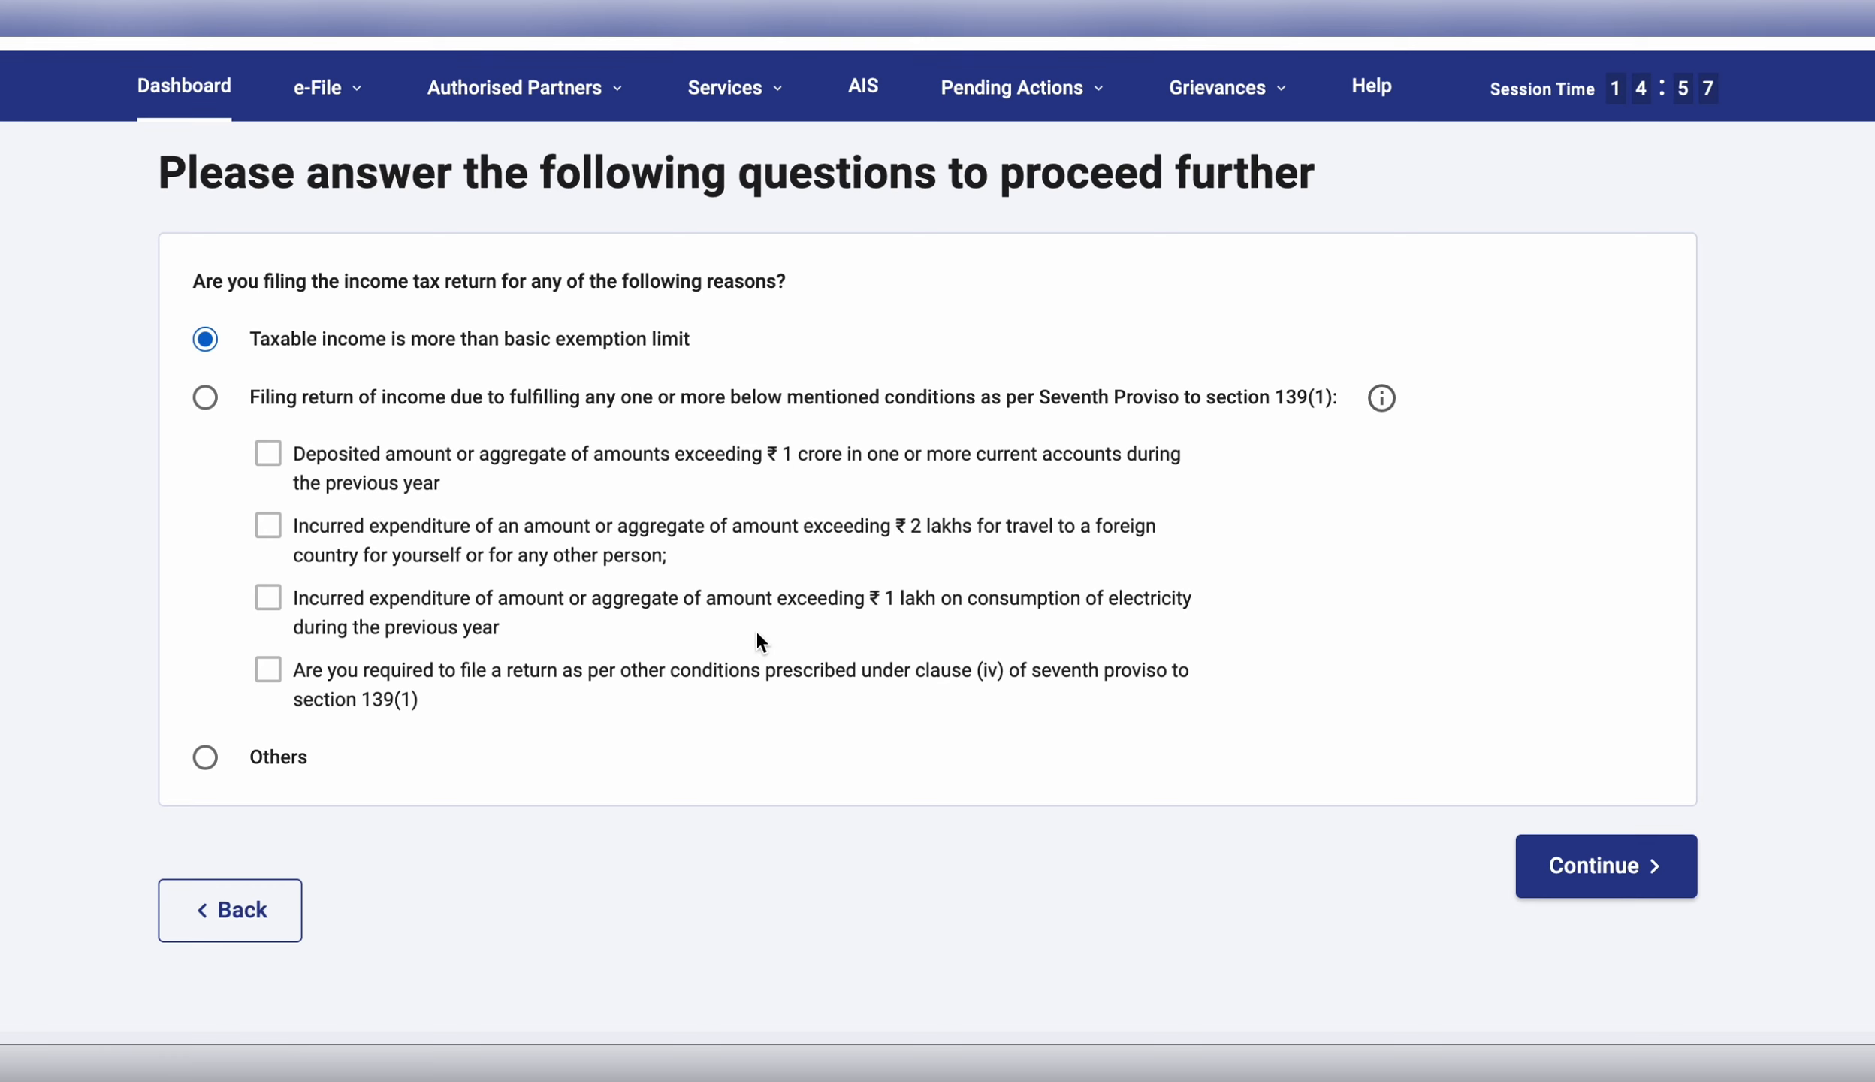
Keep 'Taxable income is more than basic exemption limit' selected and continue to the Return Summary.
scroll(756, 635, "down", 1)
scroll(754, 628, "up", 2)
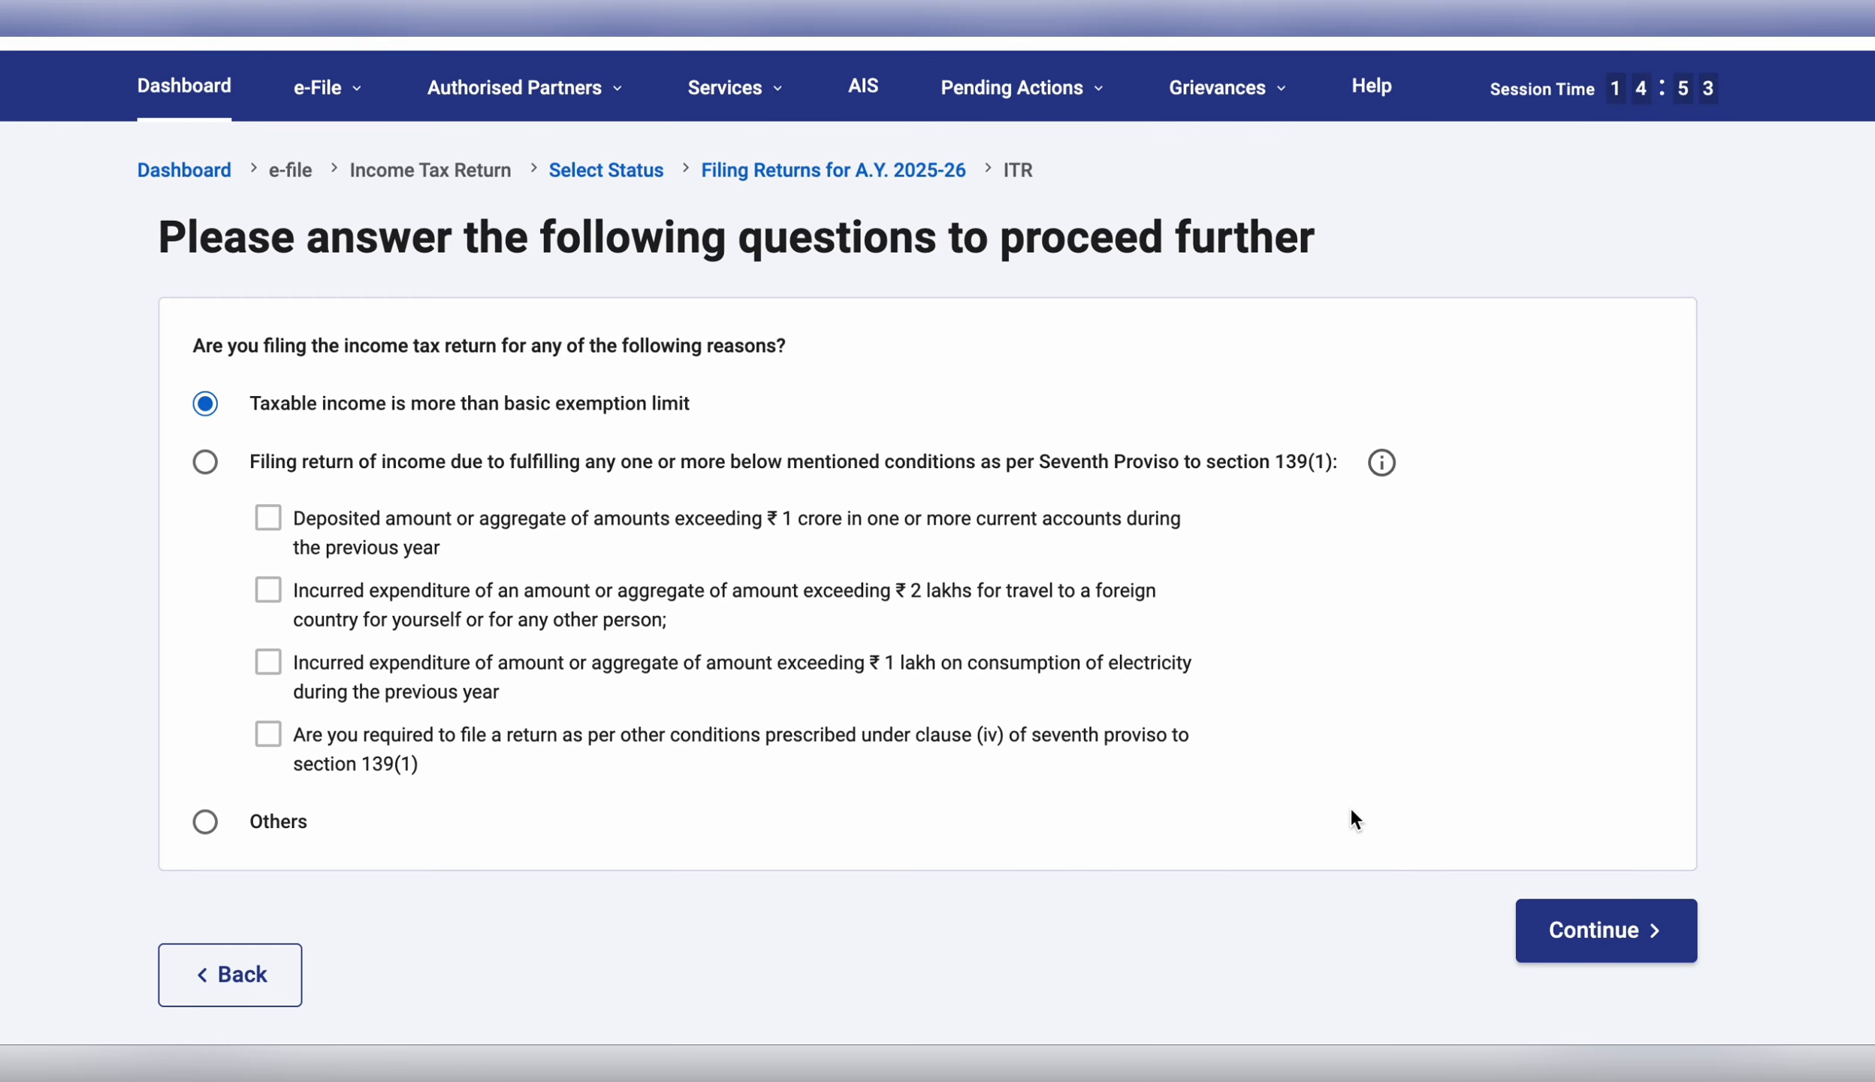
left_click(1577, 918)
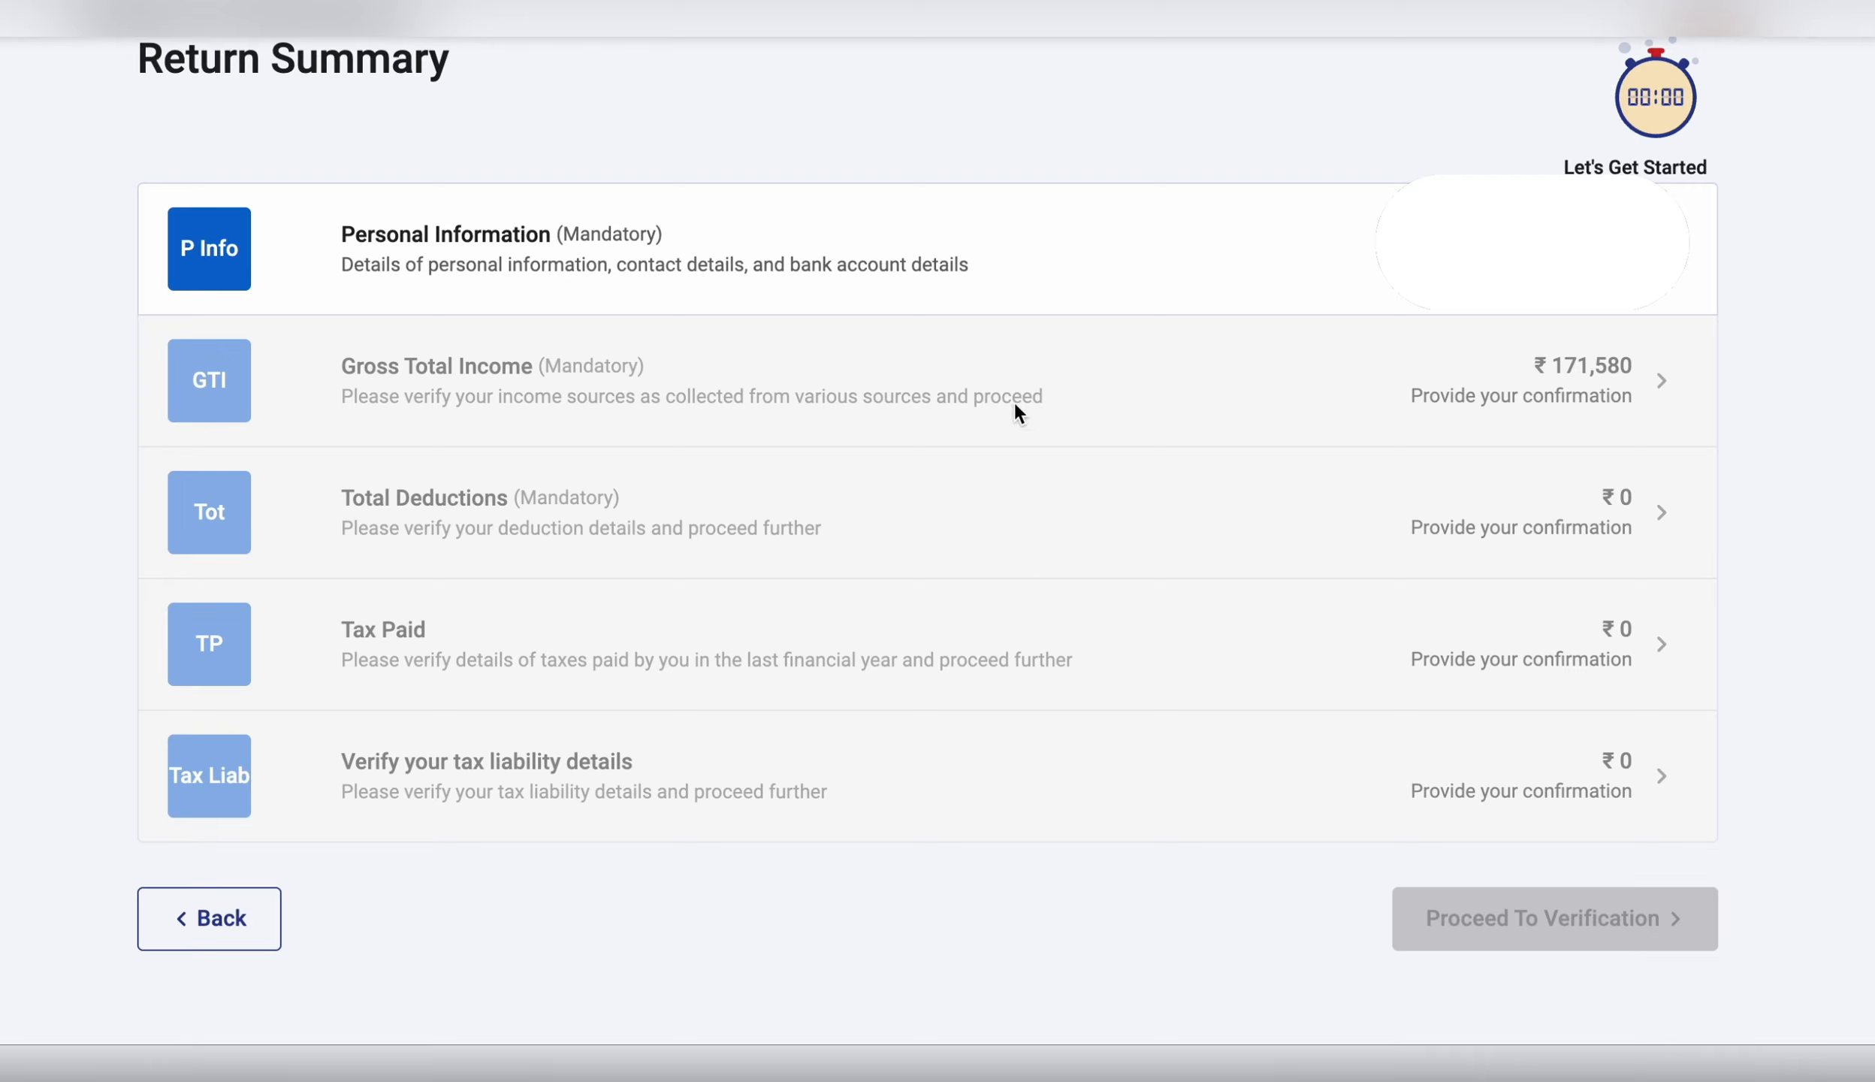